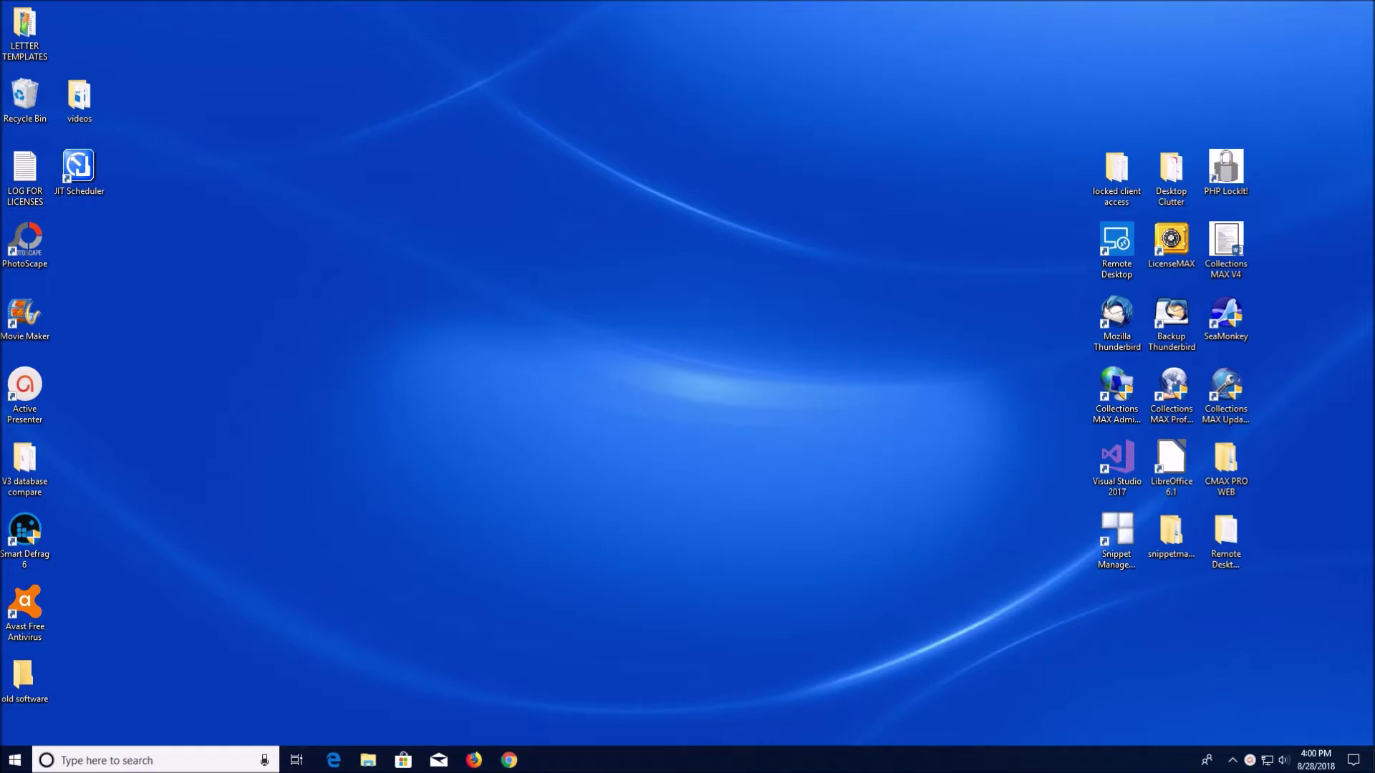
Log in to Collections MAX Administrator with the login and administrator authorization passwords, and open Export Accounts
double_click(1116, 390)
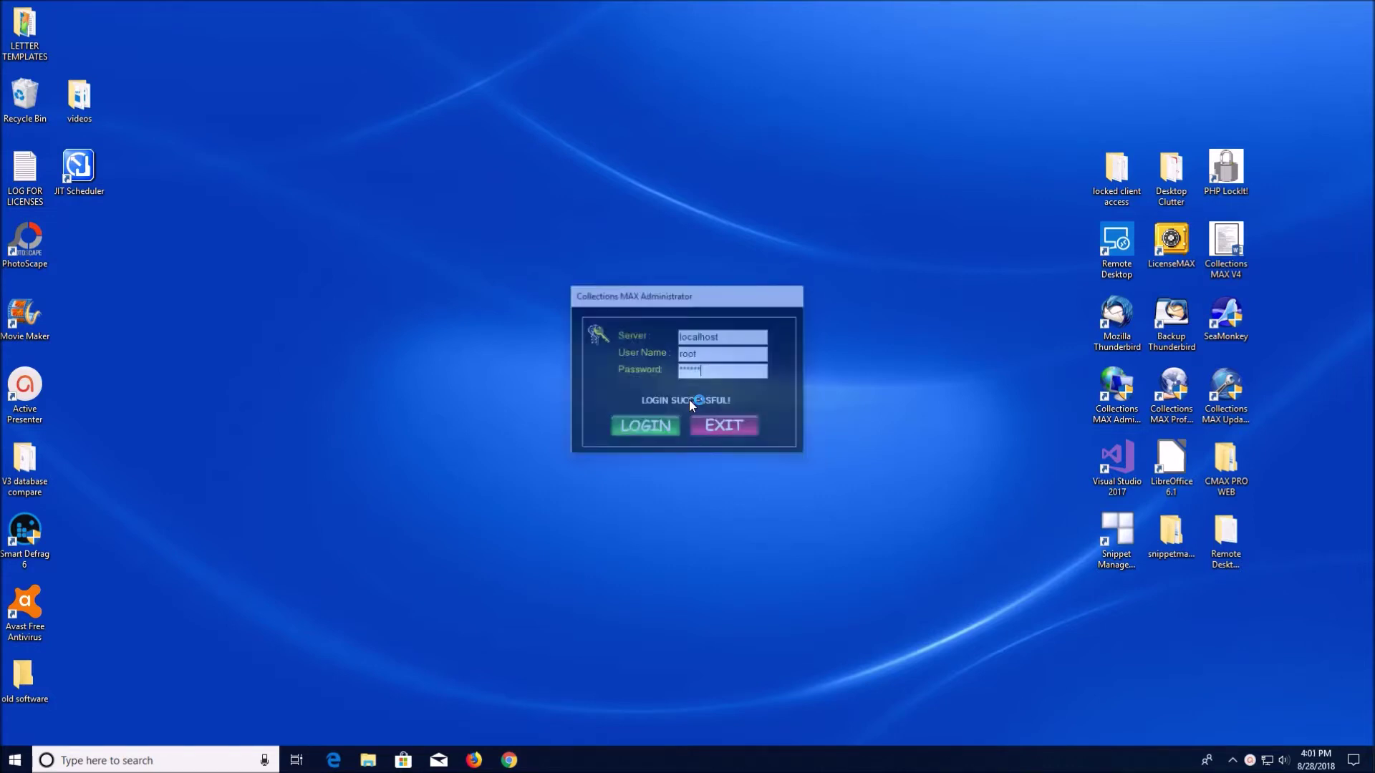
text(******)
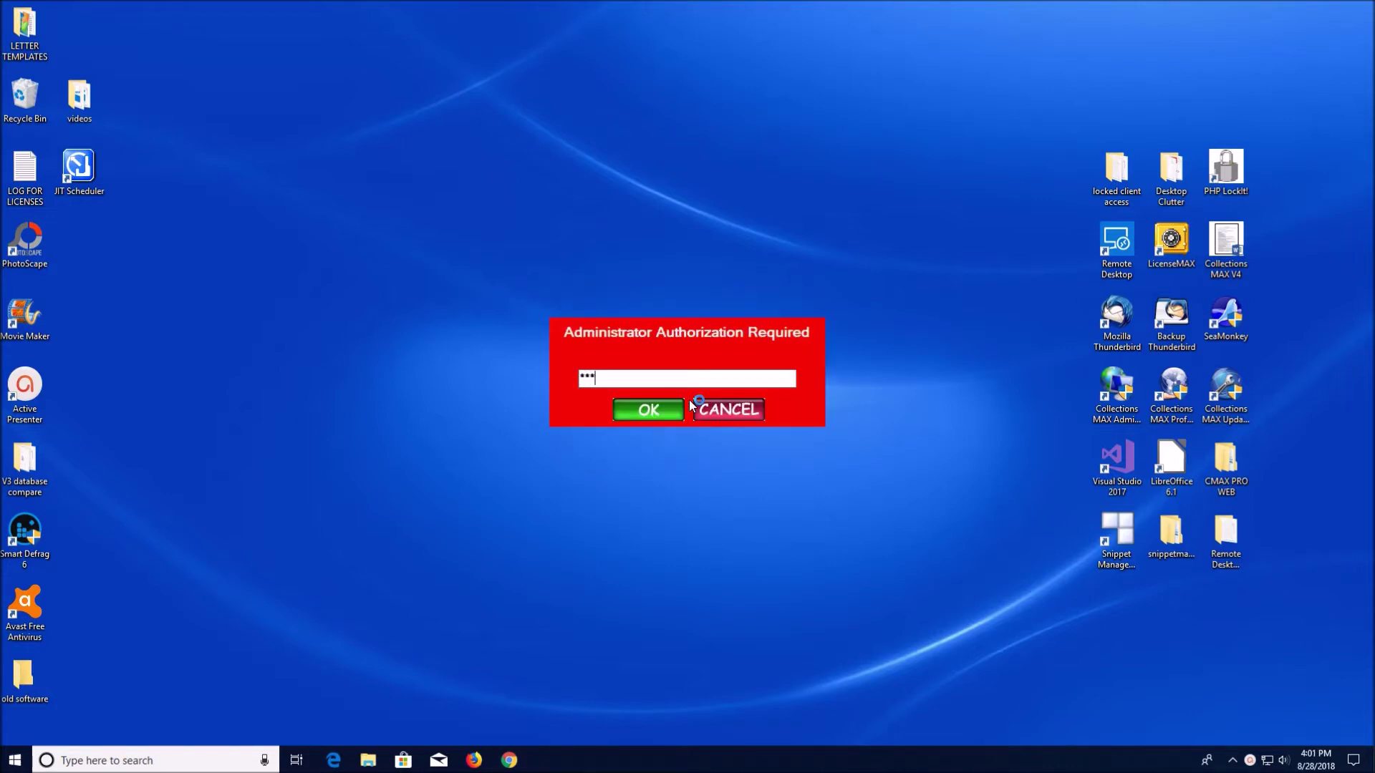
key(Return)
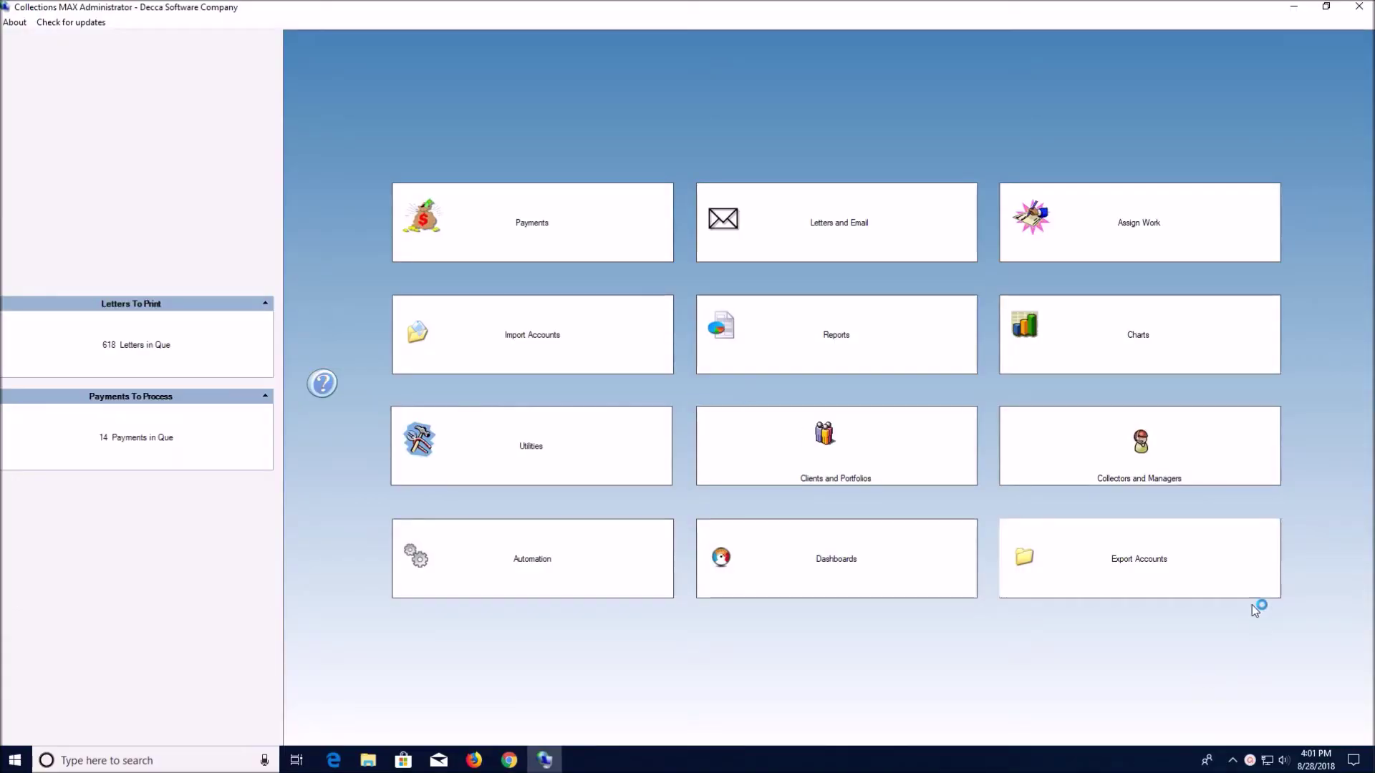
click(1090, 555)
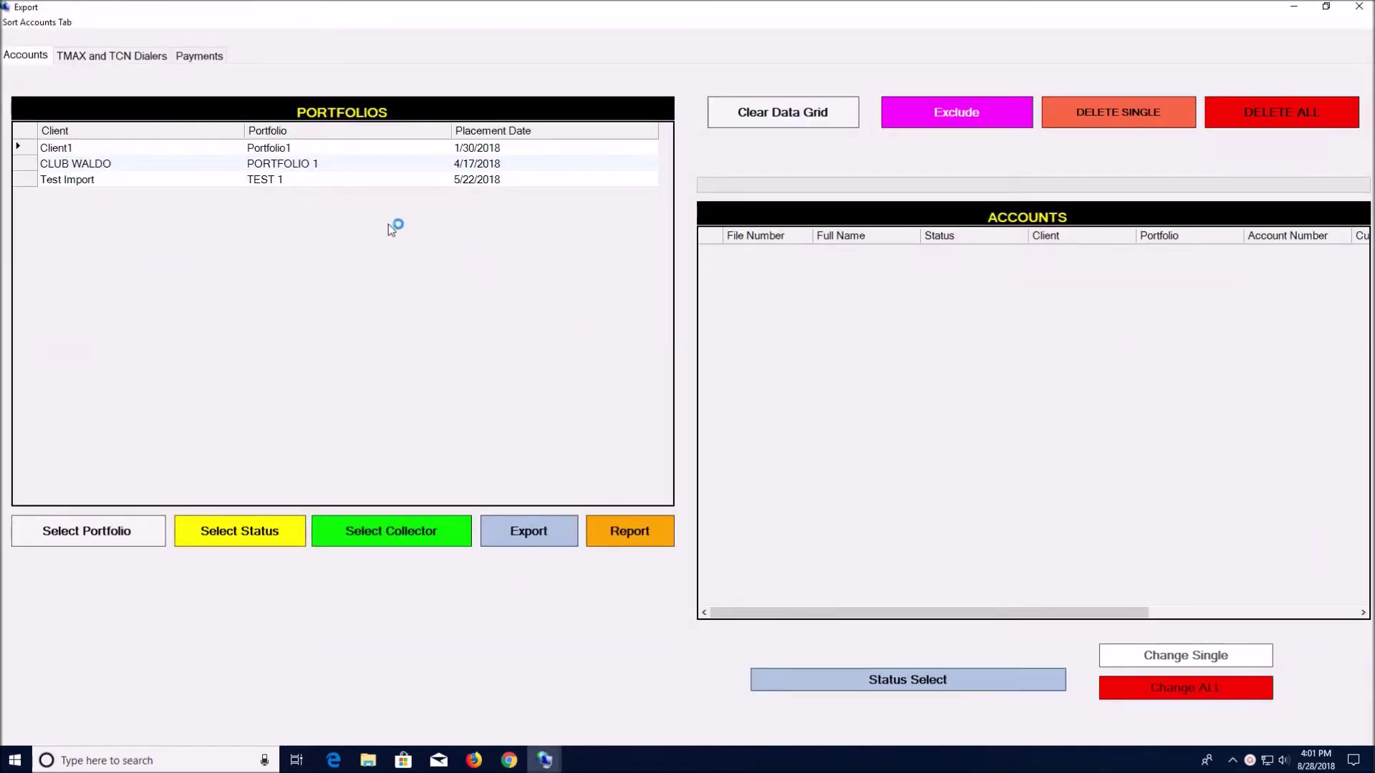
Look over the TMAX and TCN Dialers and the Payments export pages, returning to the Accounts page
click(105, 61)
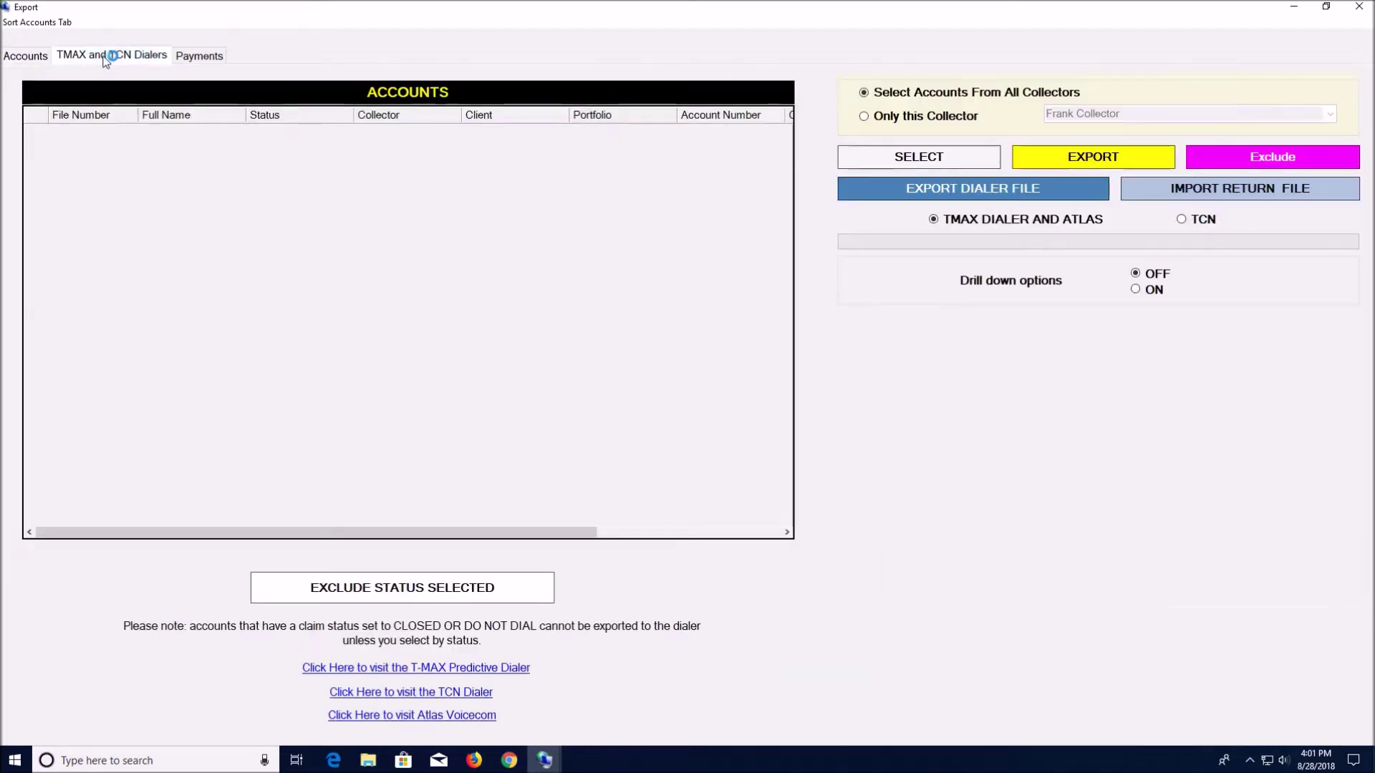
click(190, 57)
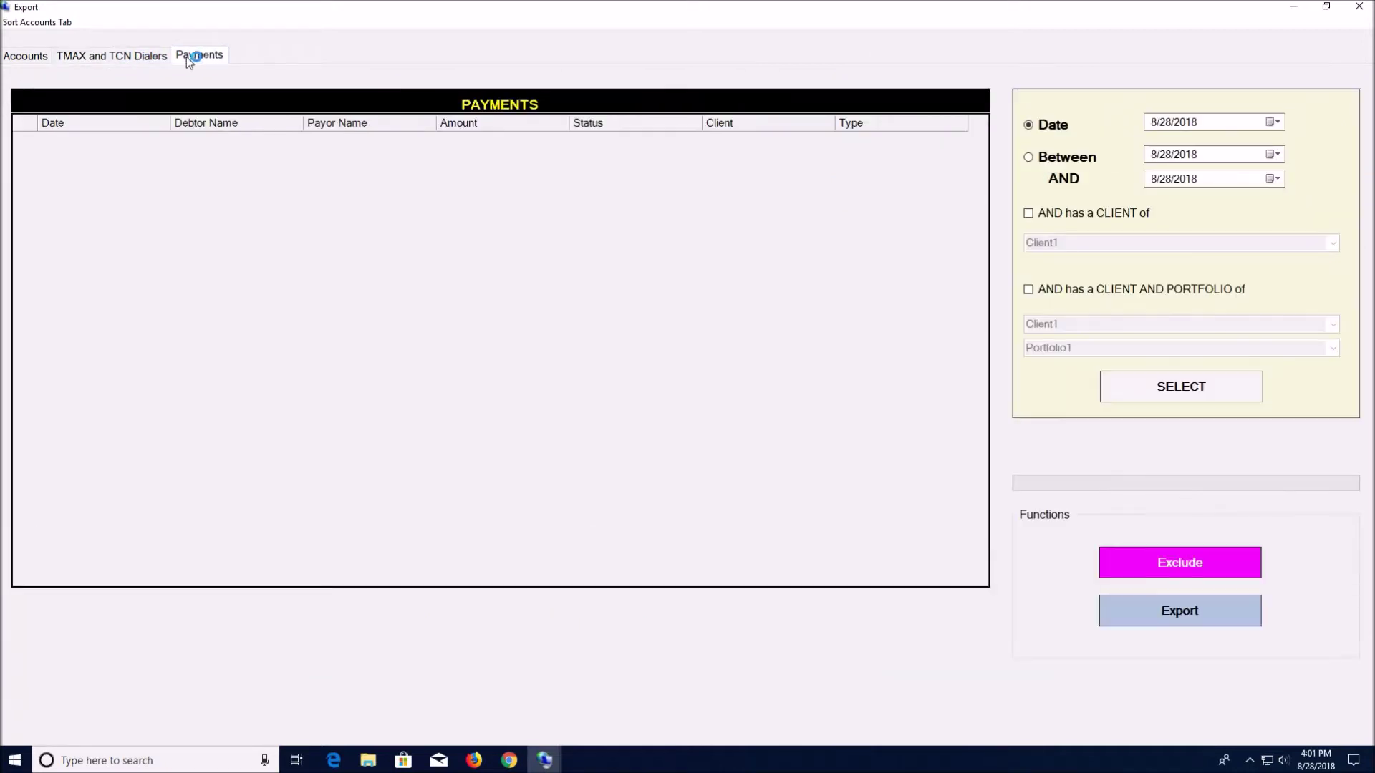
click(138, 57)
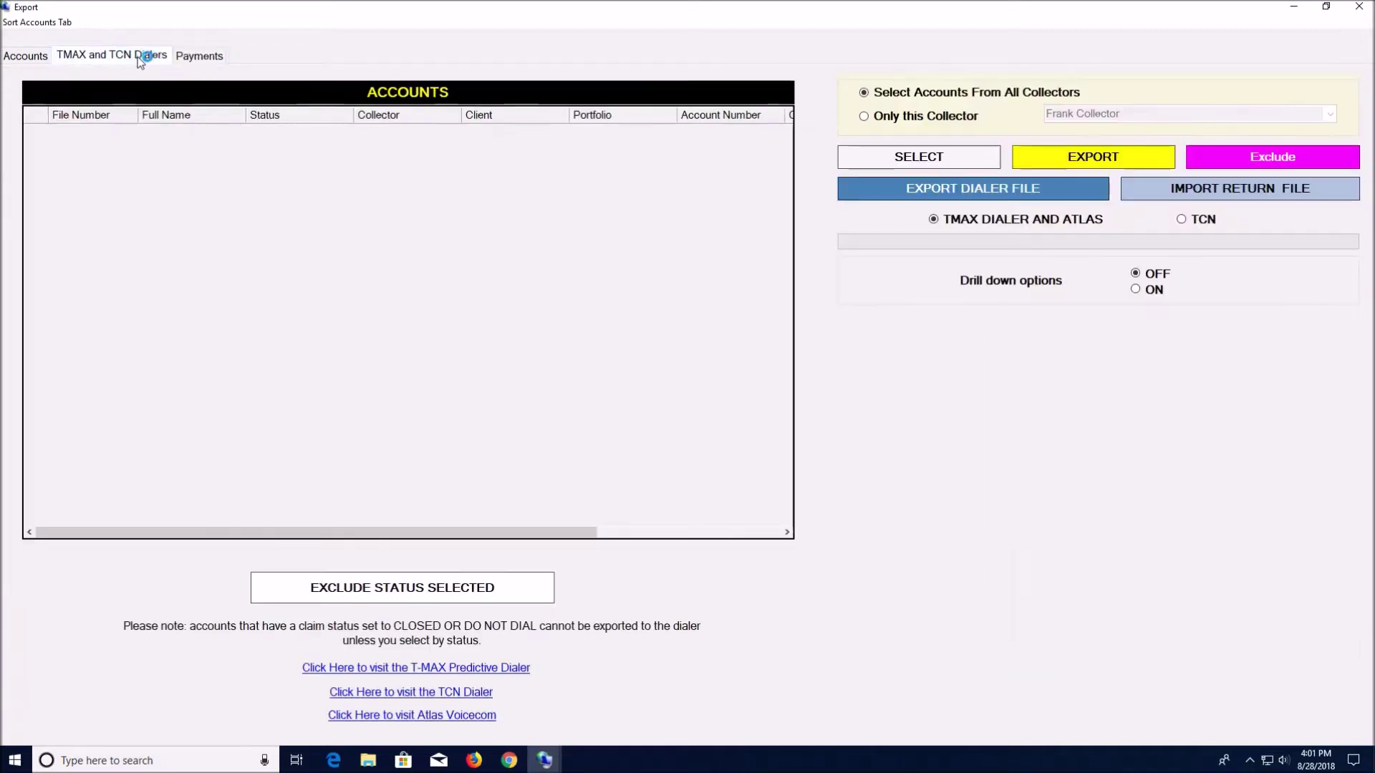
click(32, 56)
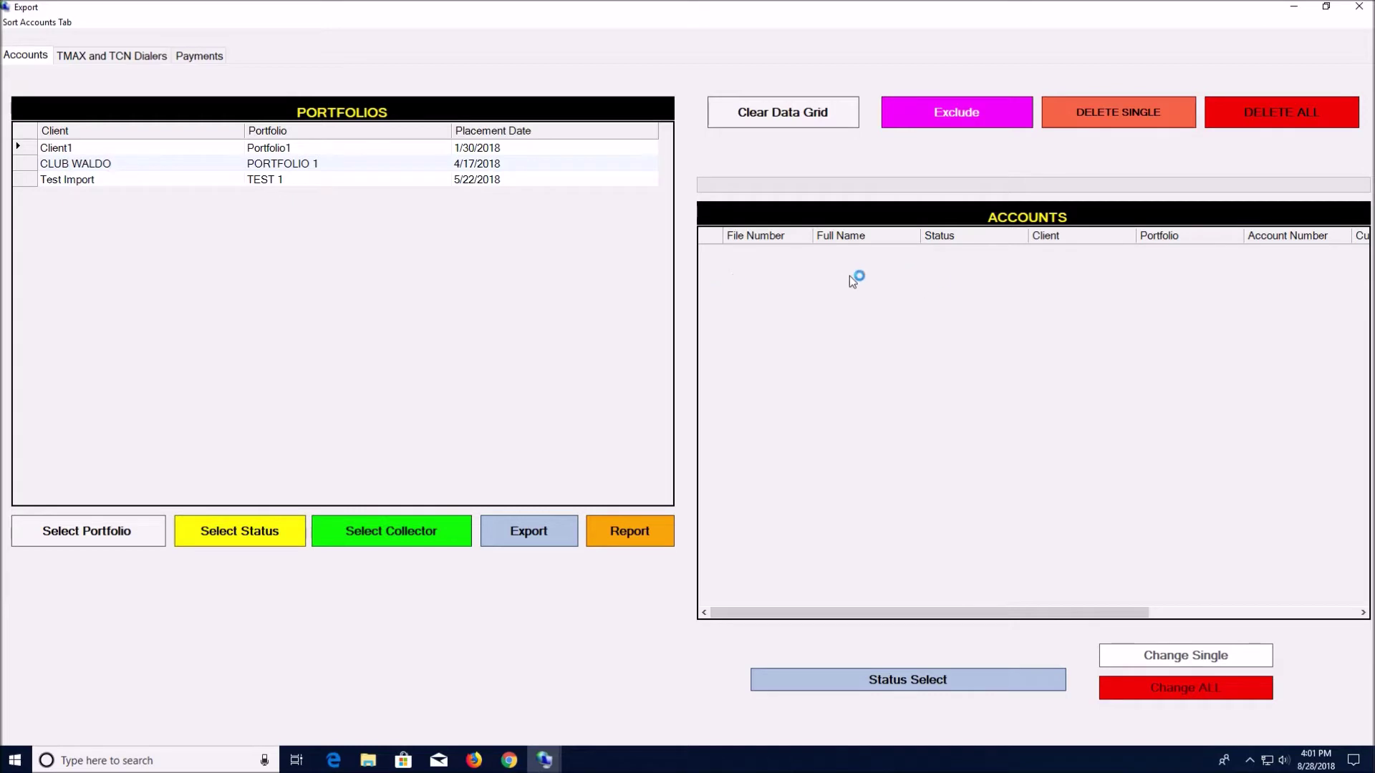
Load the accounts of CLUB WALDO's PORTFOLIO 1 and exclude the ninth account from the list
click(32, 164)
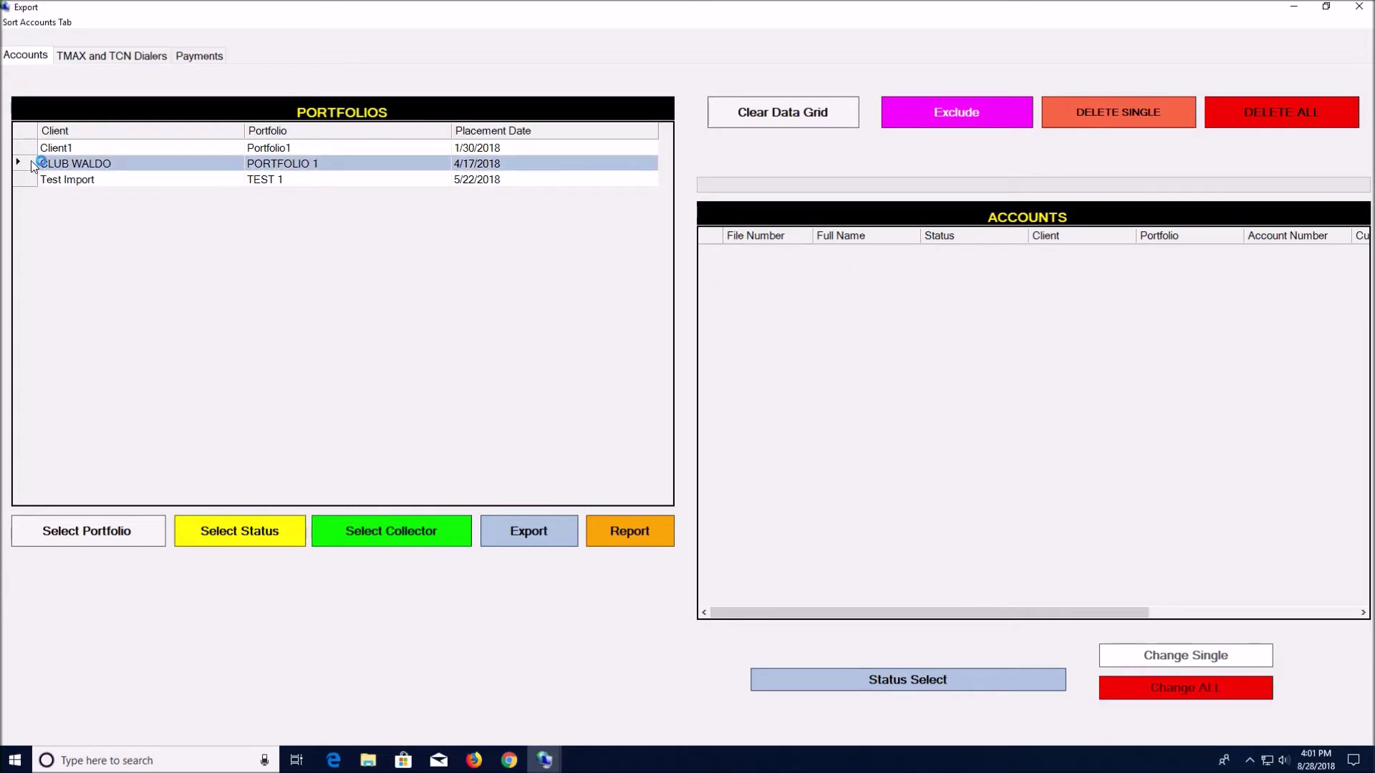
click(98, 531)
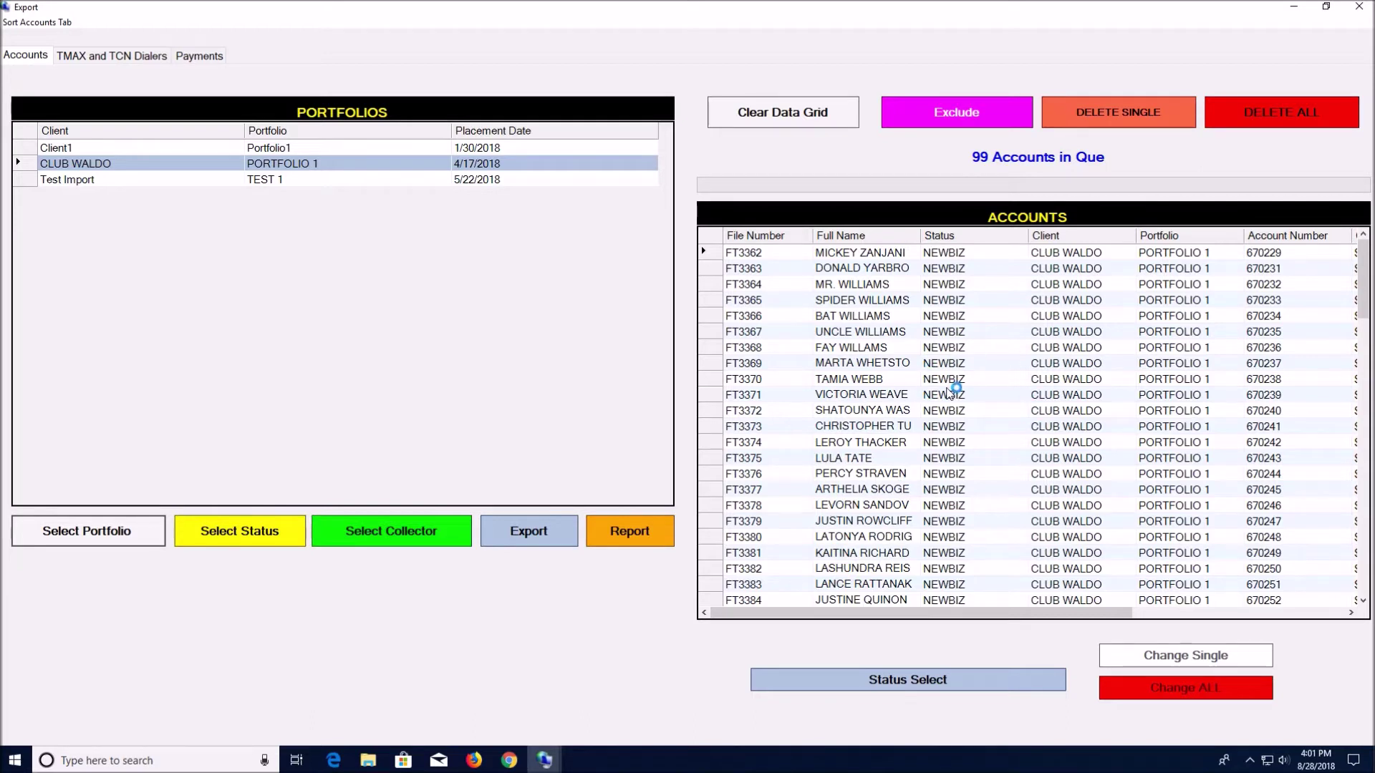
click(713, 379)
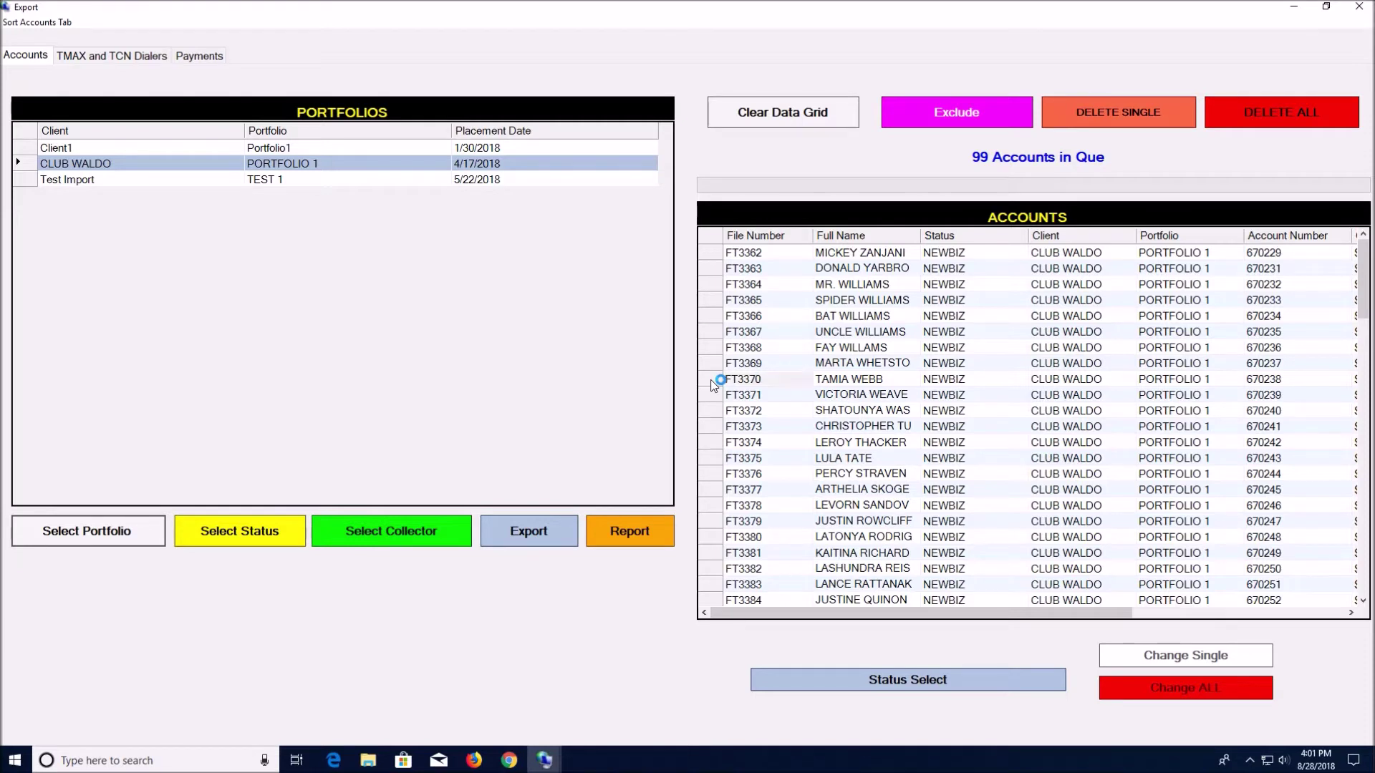
click(924, 118)
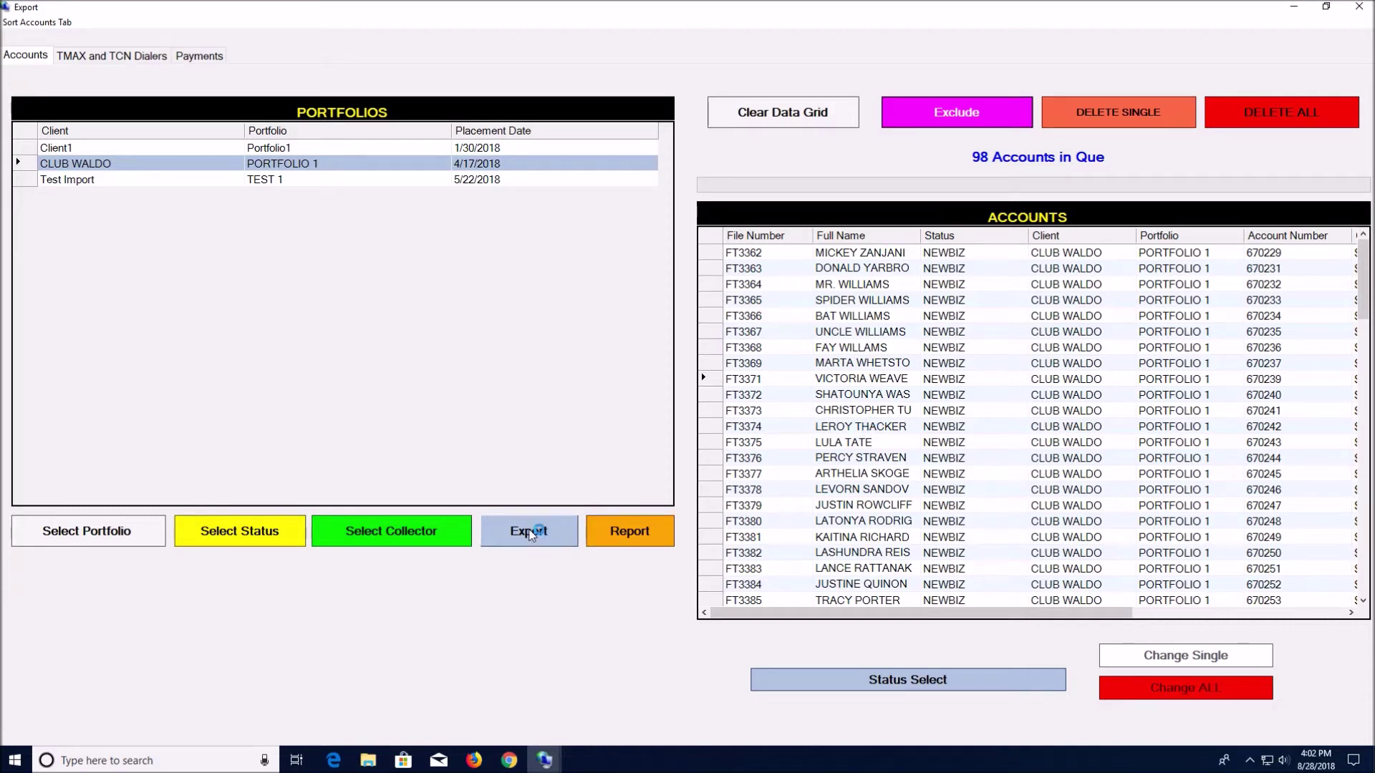
Export the listed accounts to an Excel file named exporteasy on the Desktop
click(530, 534)
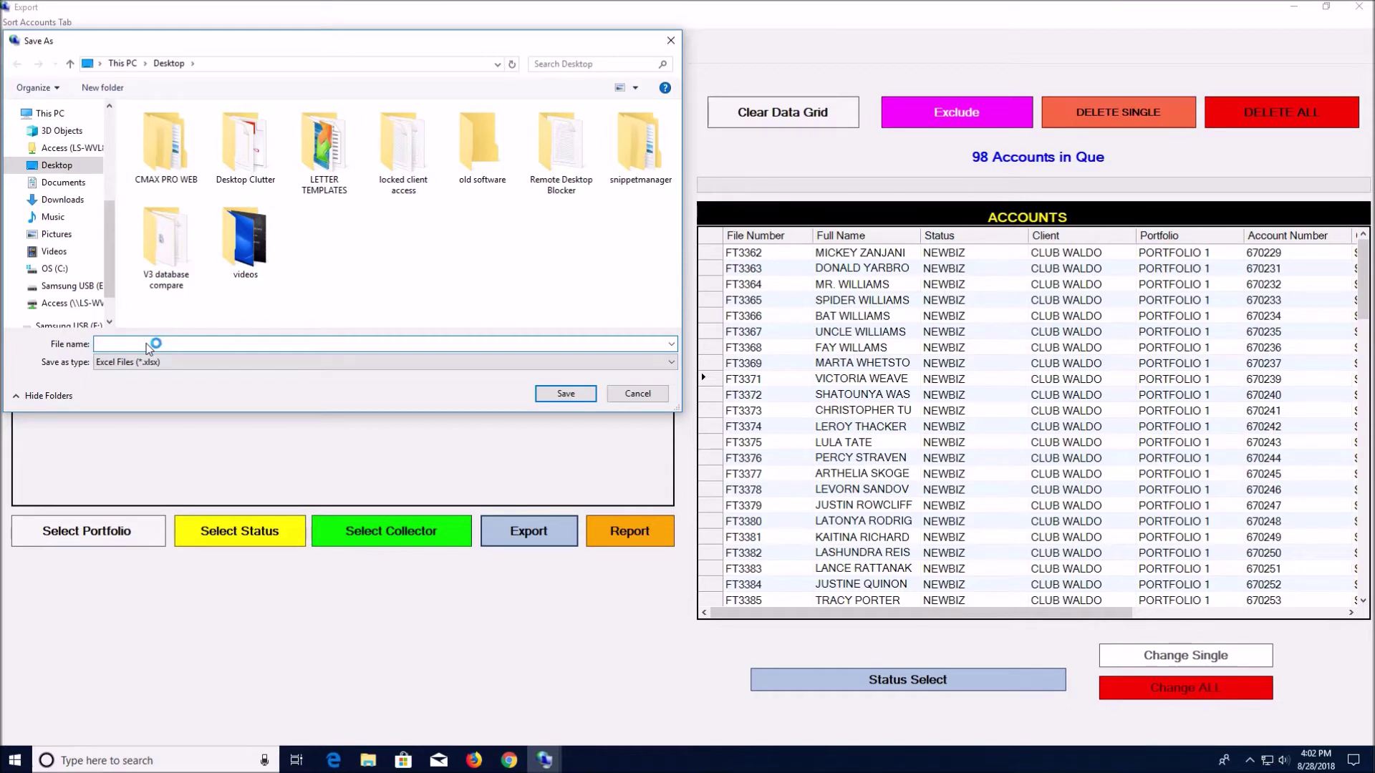
text(exporteasy)
click(558, 394)
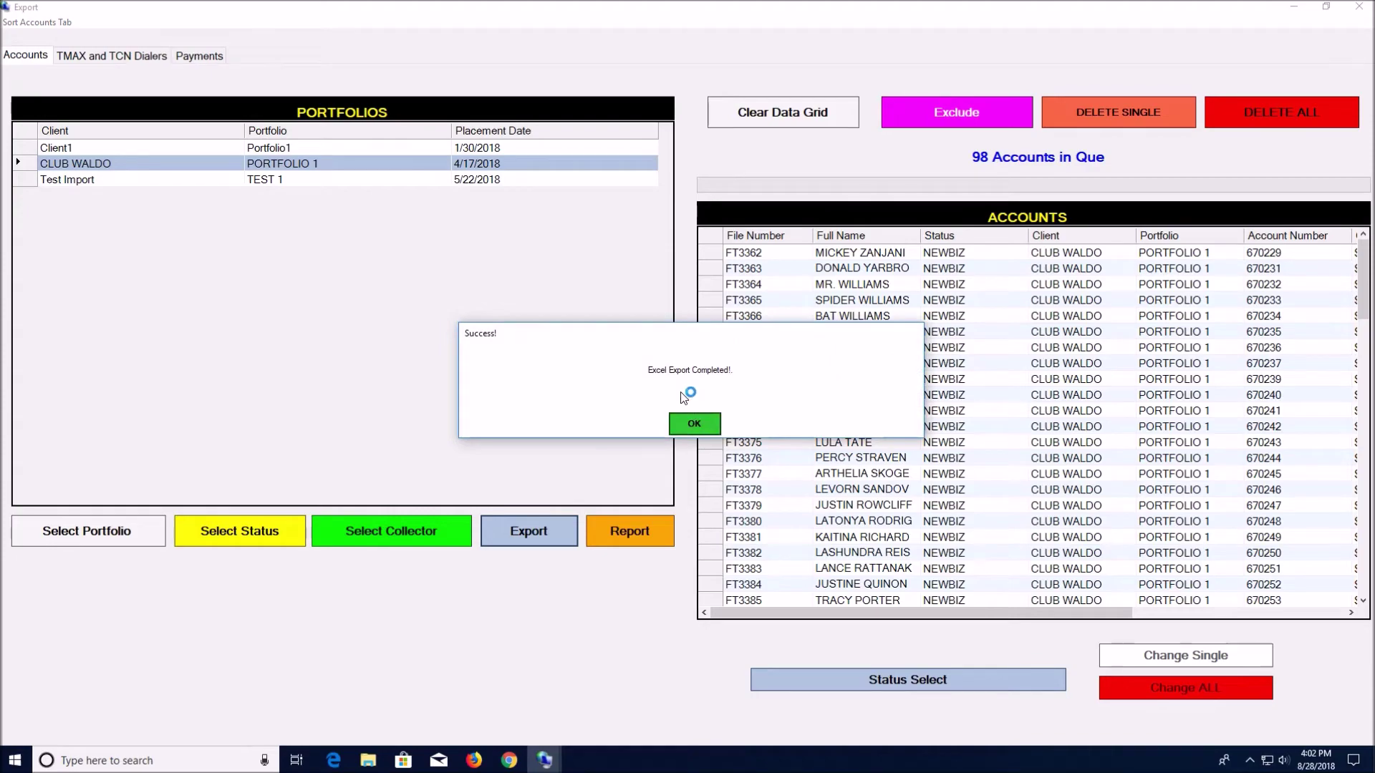
click(693, 424)
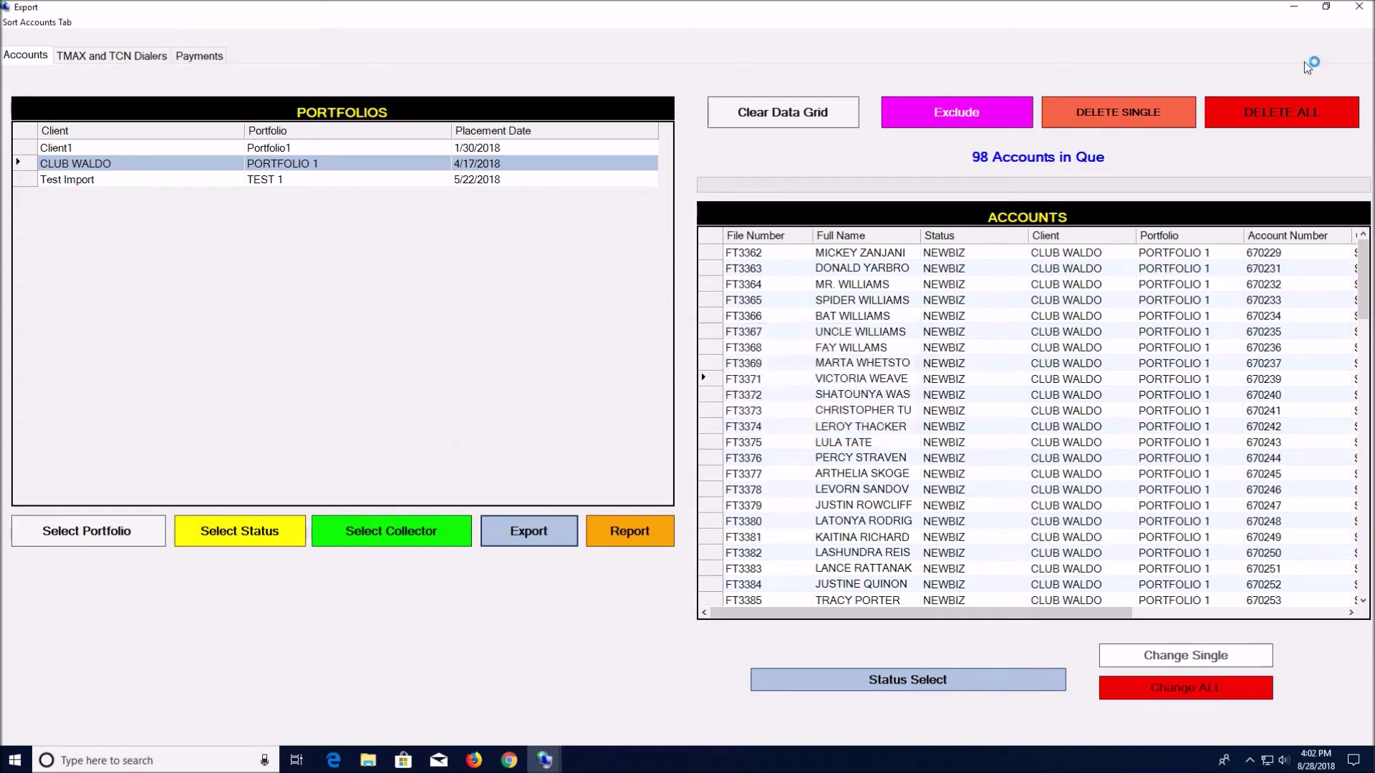
Open the exported exporteasy spreadsheet from the desktop, look through its columns, and close it
click(1359, 6)
click(1295, 7)
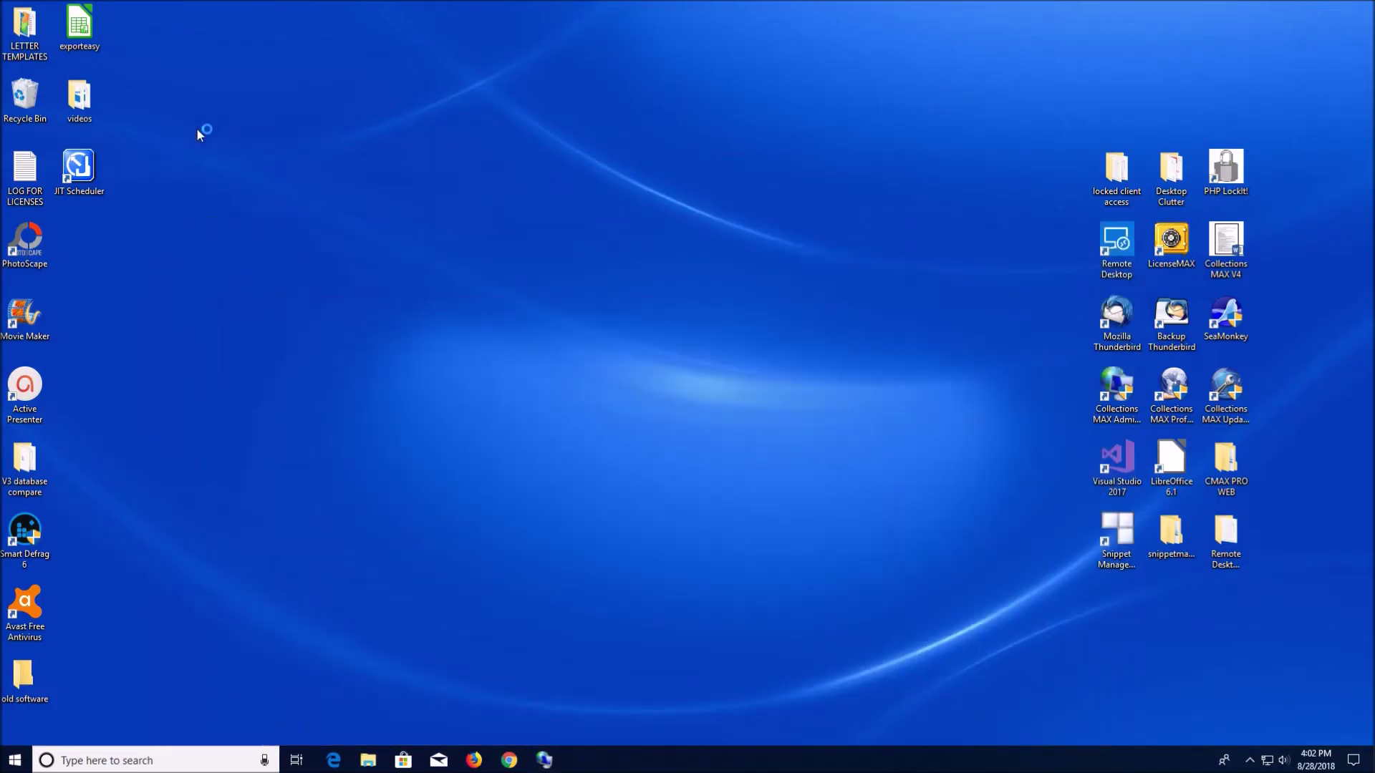
click(75, 27)
double_click(75, 27)
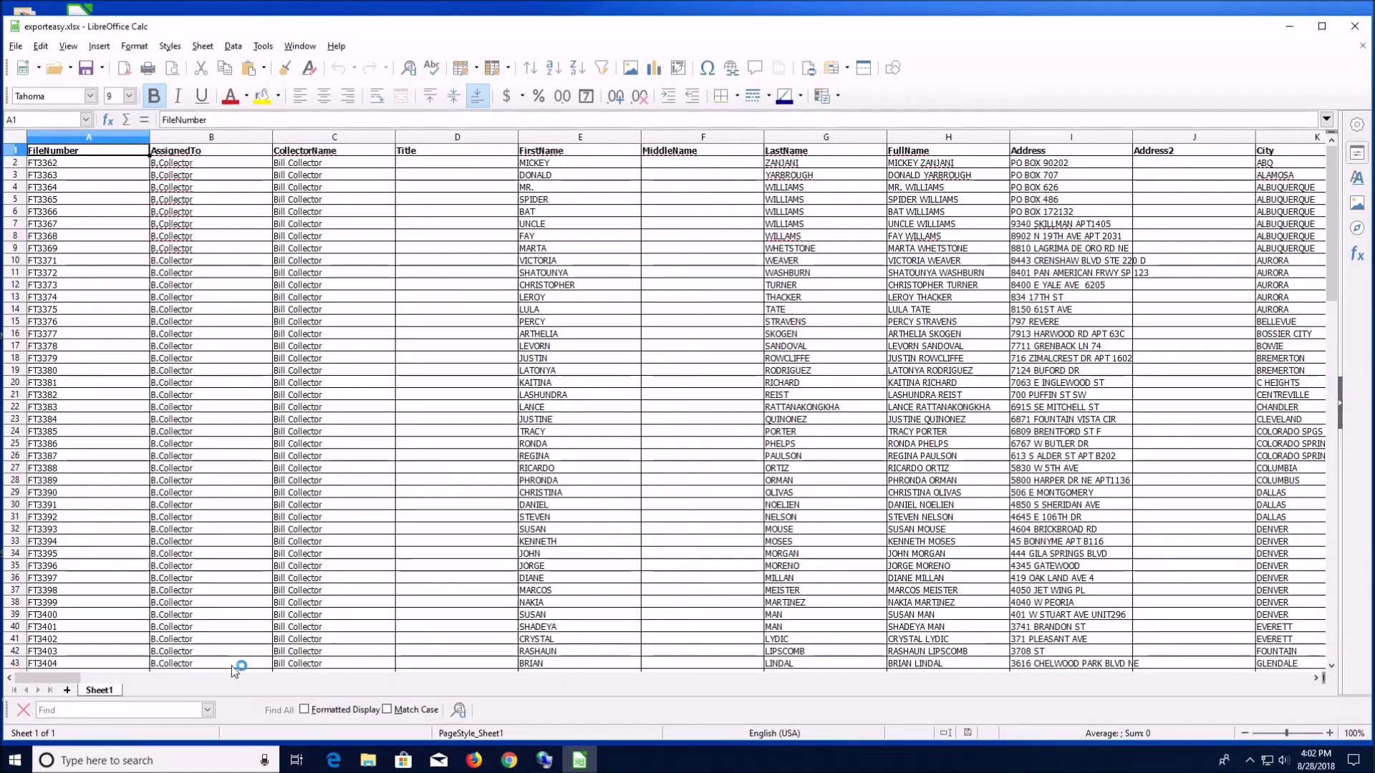
drag(62, 676, 150, 687)
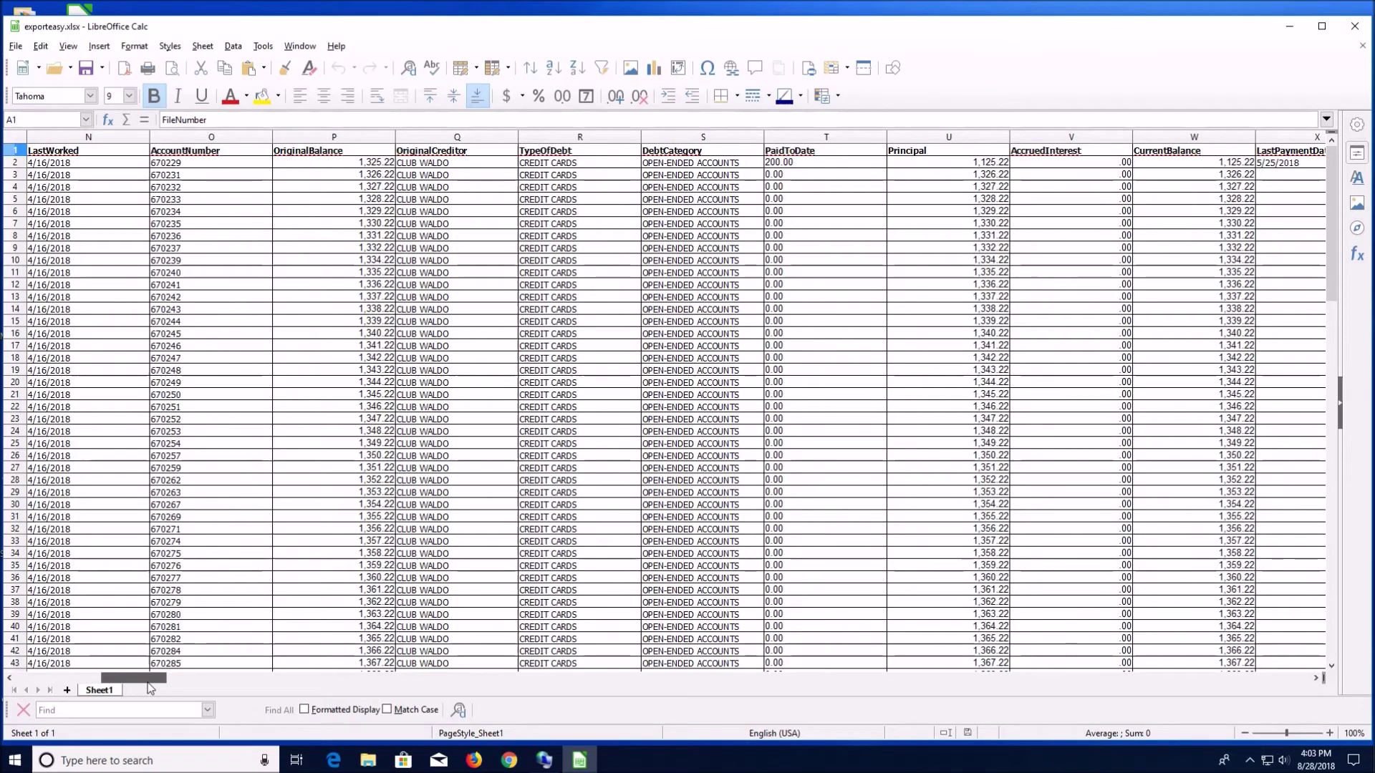
click(1355, 28)
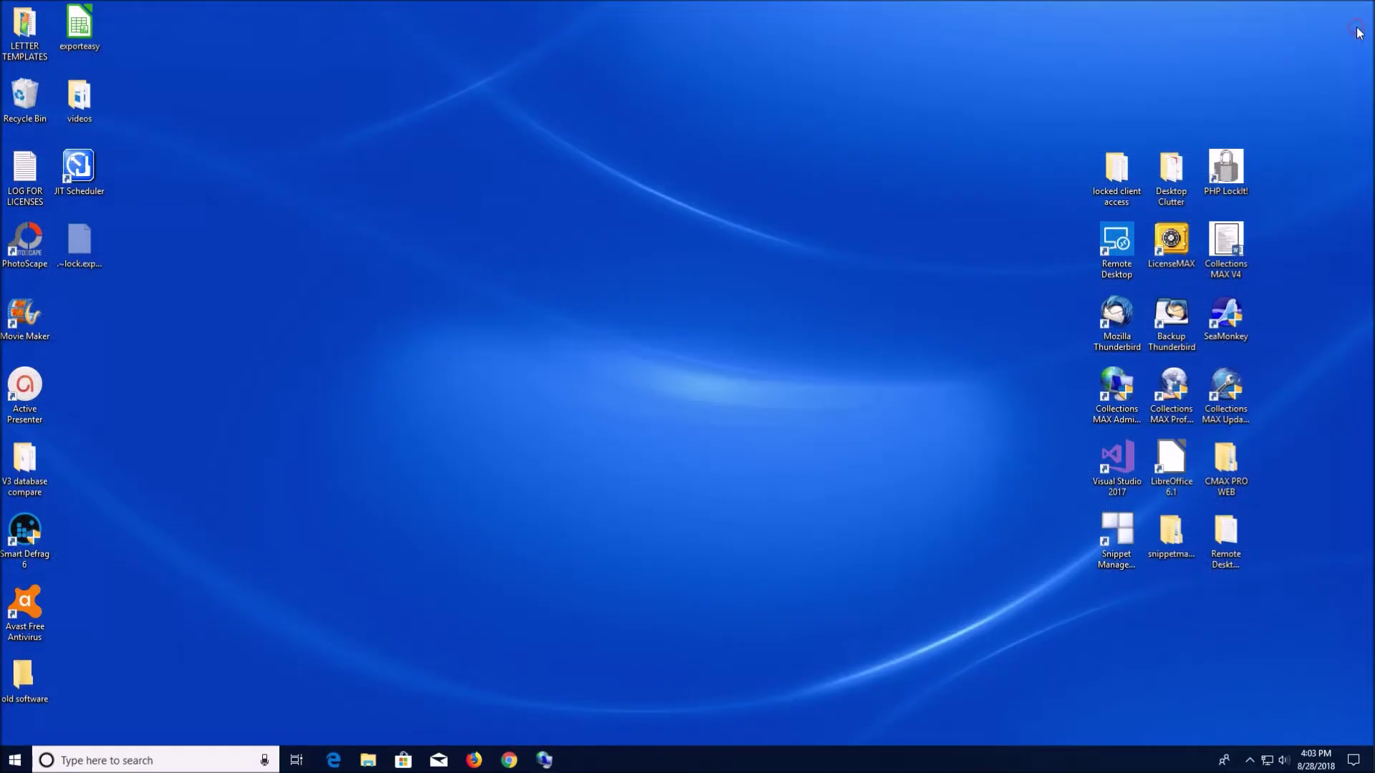
Return to Export Accounts in Collections MAX Administrator and load the accounts with status BANKRUPTCY, ordered by balance
click(544, 764)
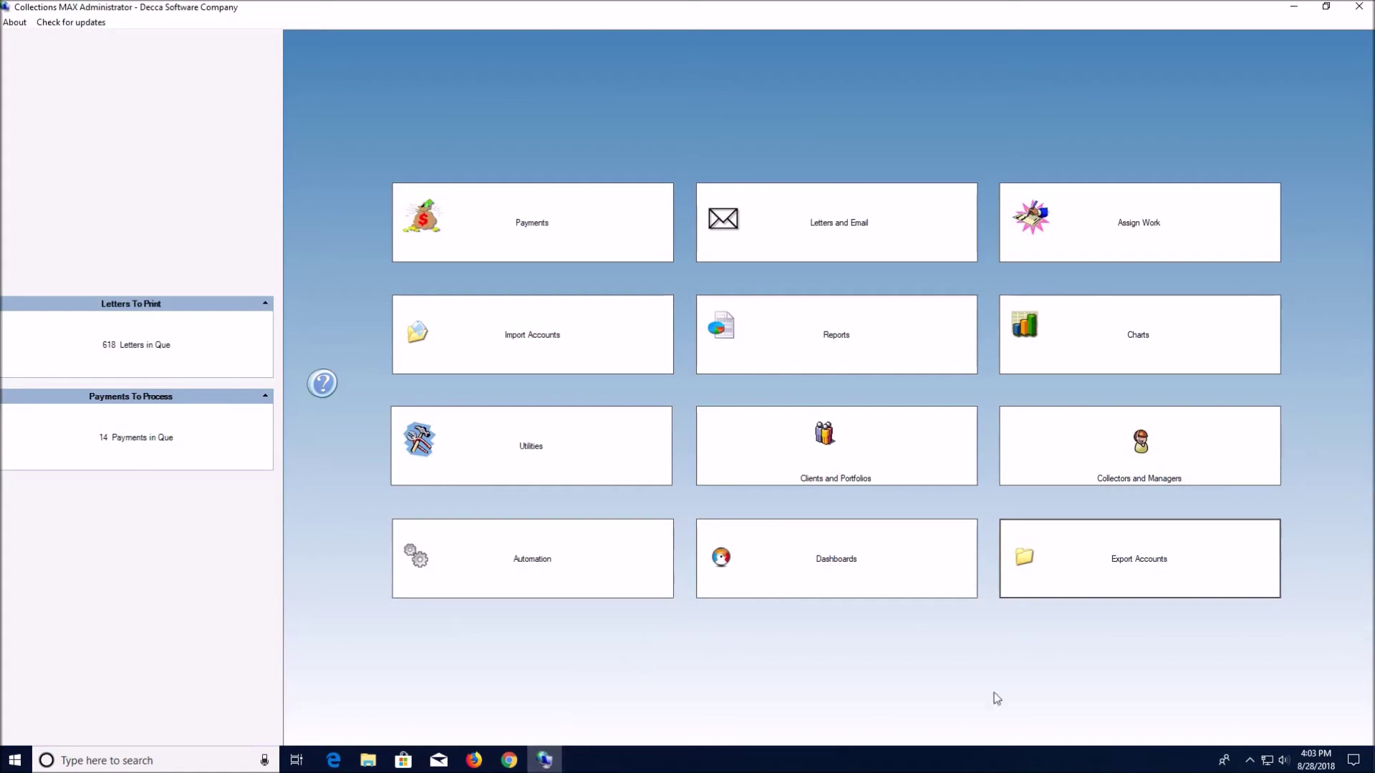
click(1134, 567)
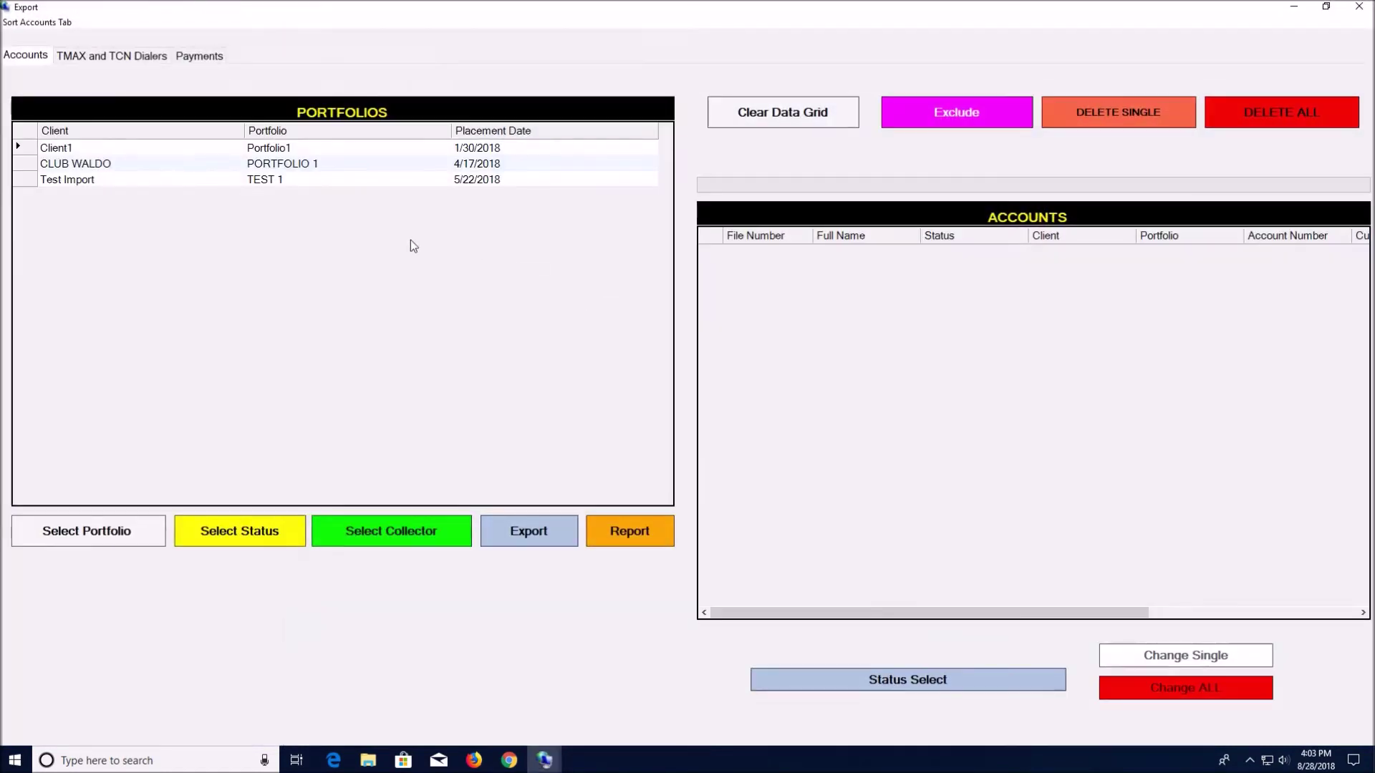
click(29, 165)
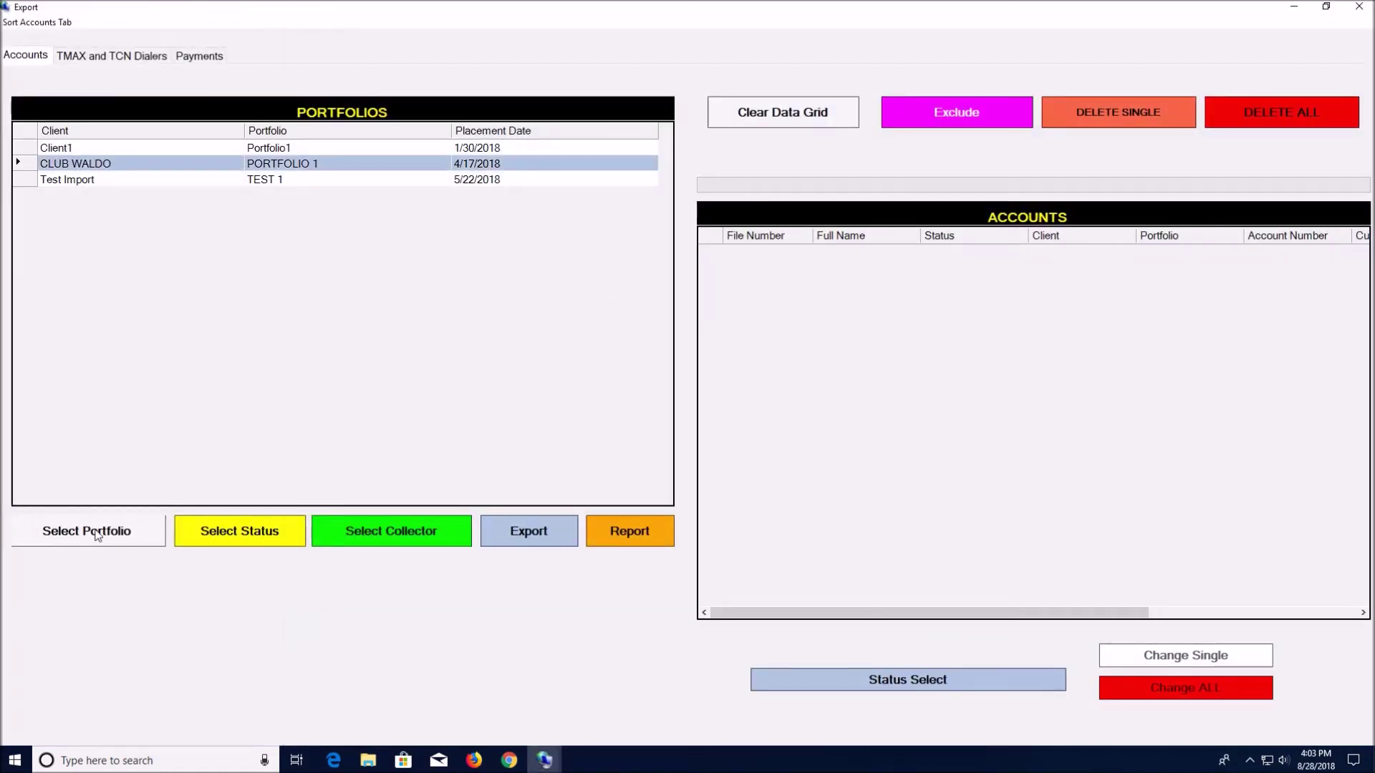
click(239, 536)
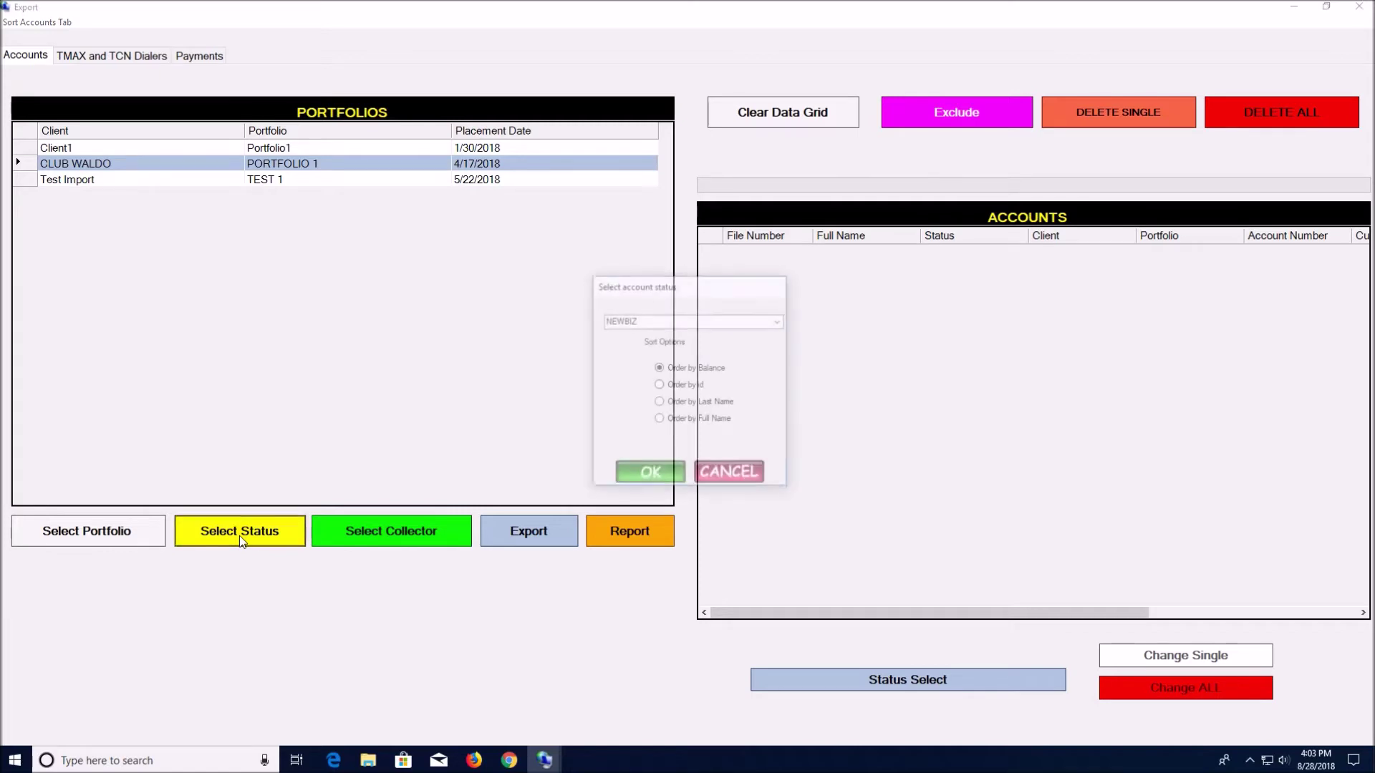
click(780, 322)
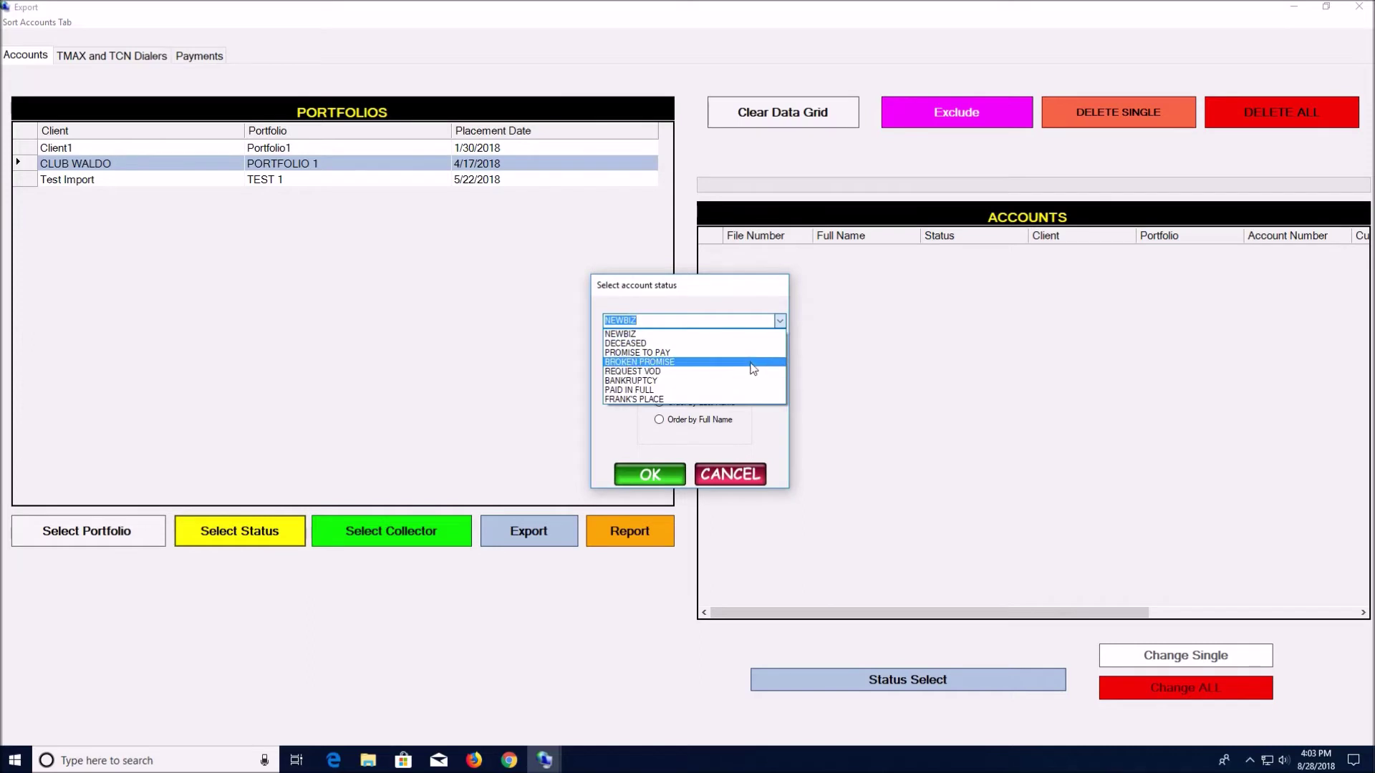
click(749, 381)
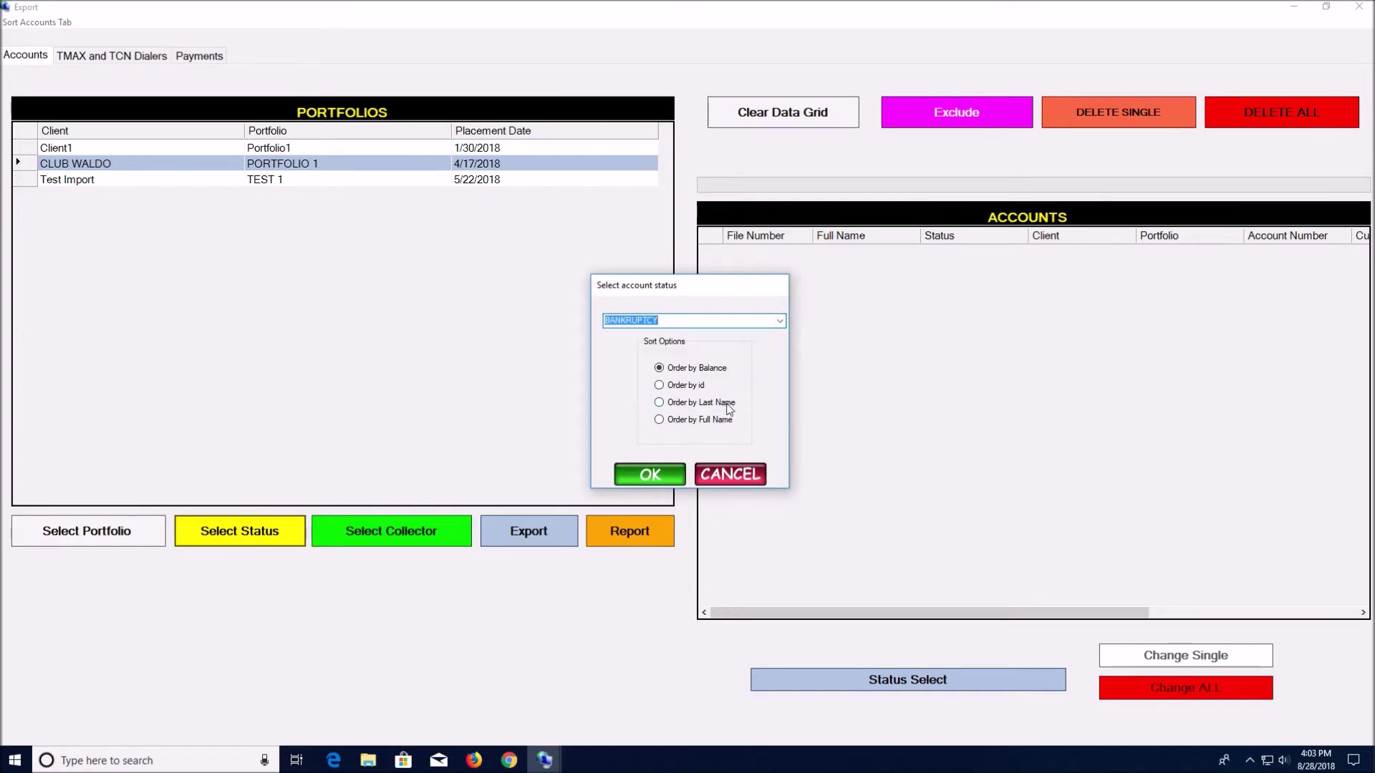
click(647, 477)
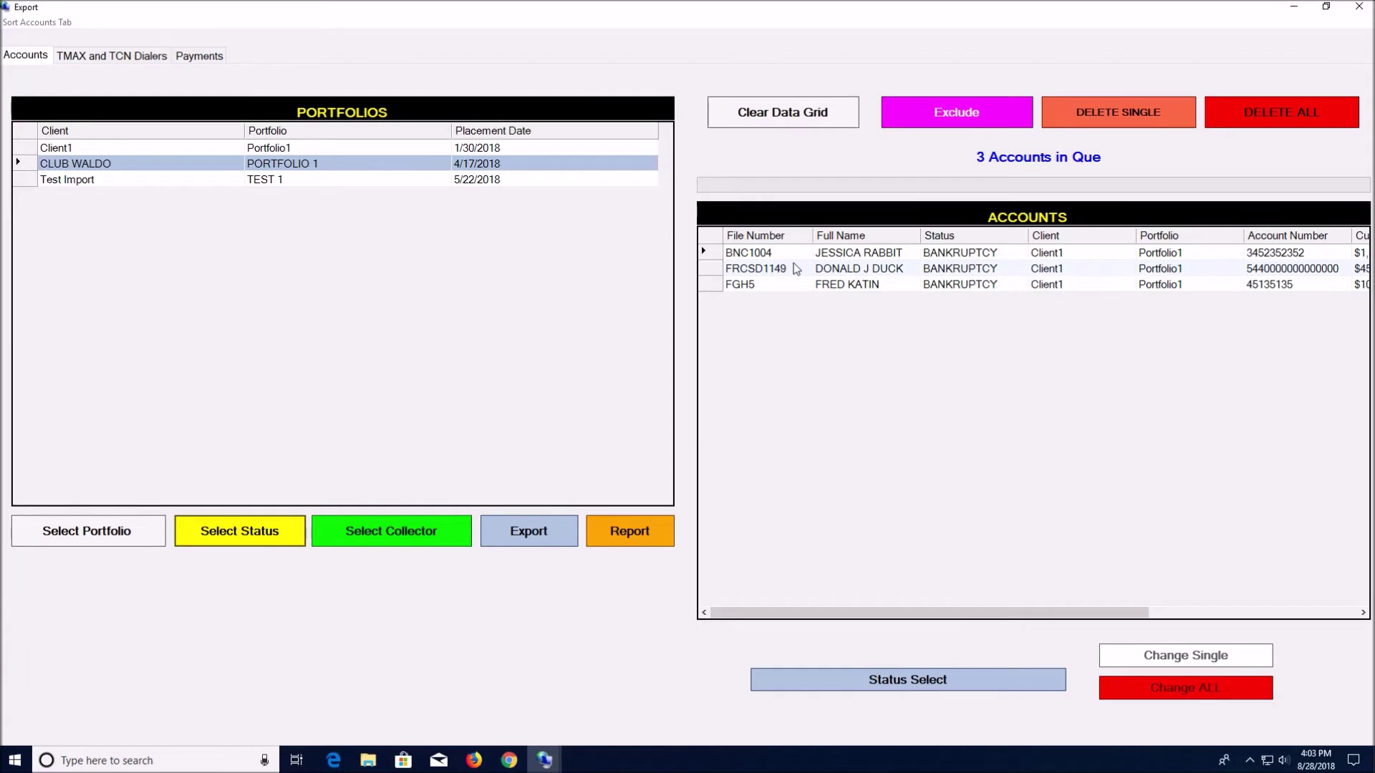
Add the accounts of the fourth collector to the bankruptcy accounts, ordered by status
click(420, 529)
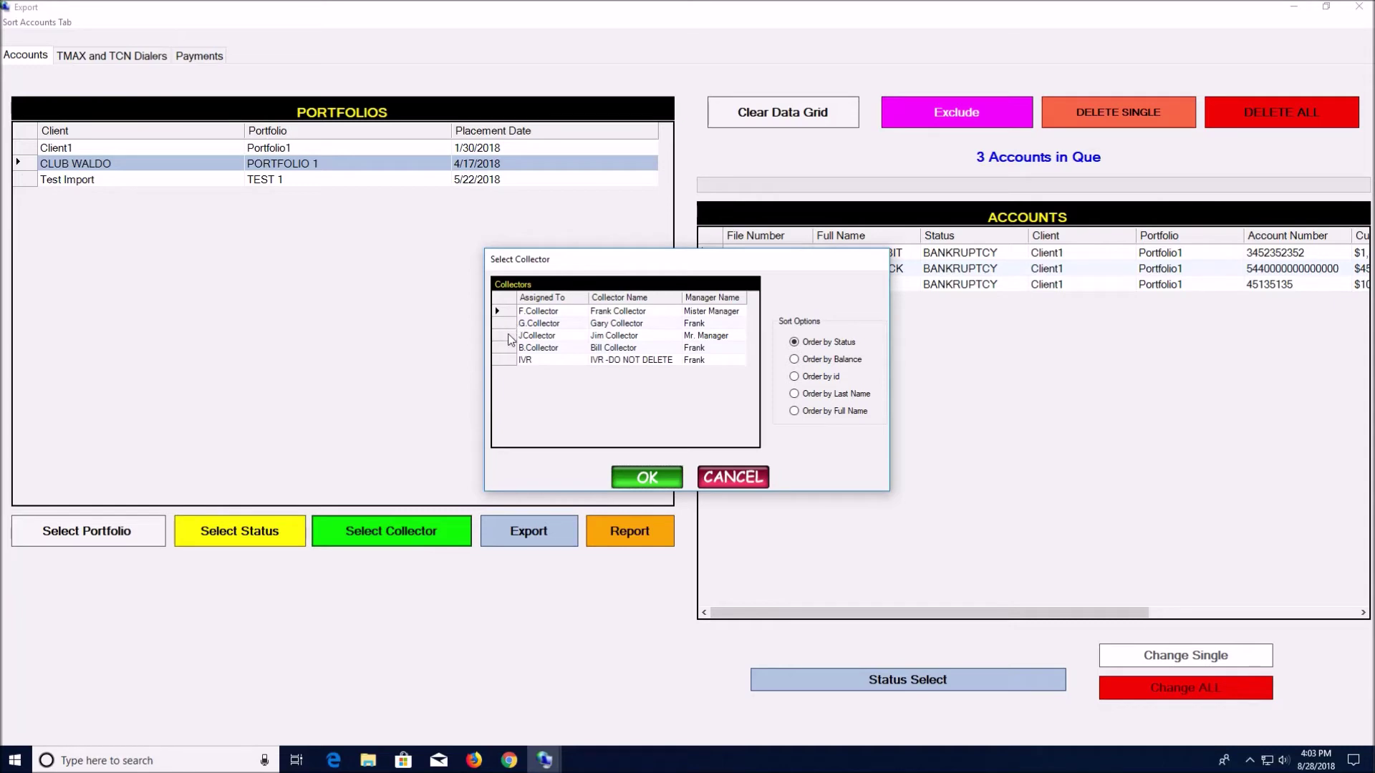
click(512, 349)
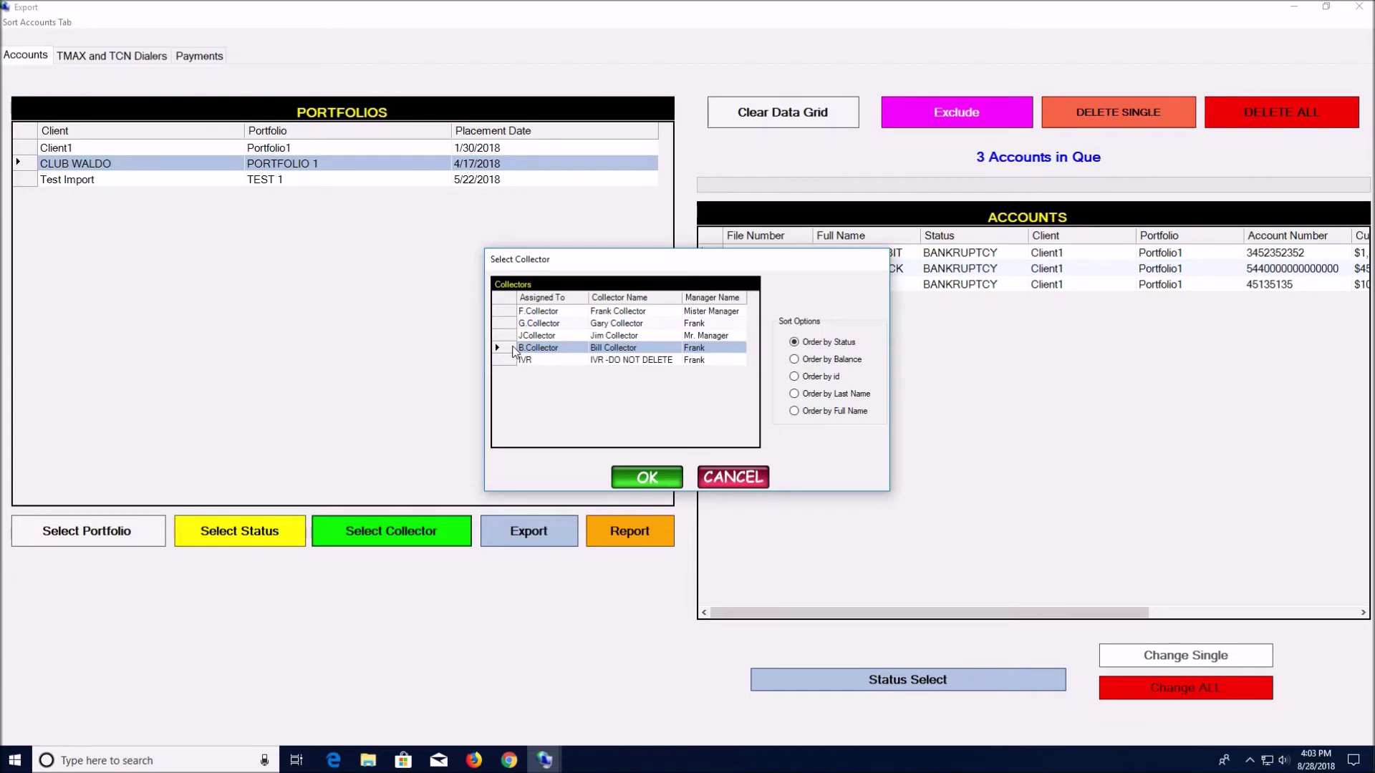
click(646, 478)
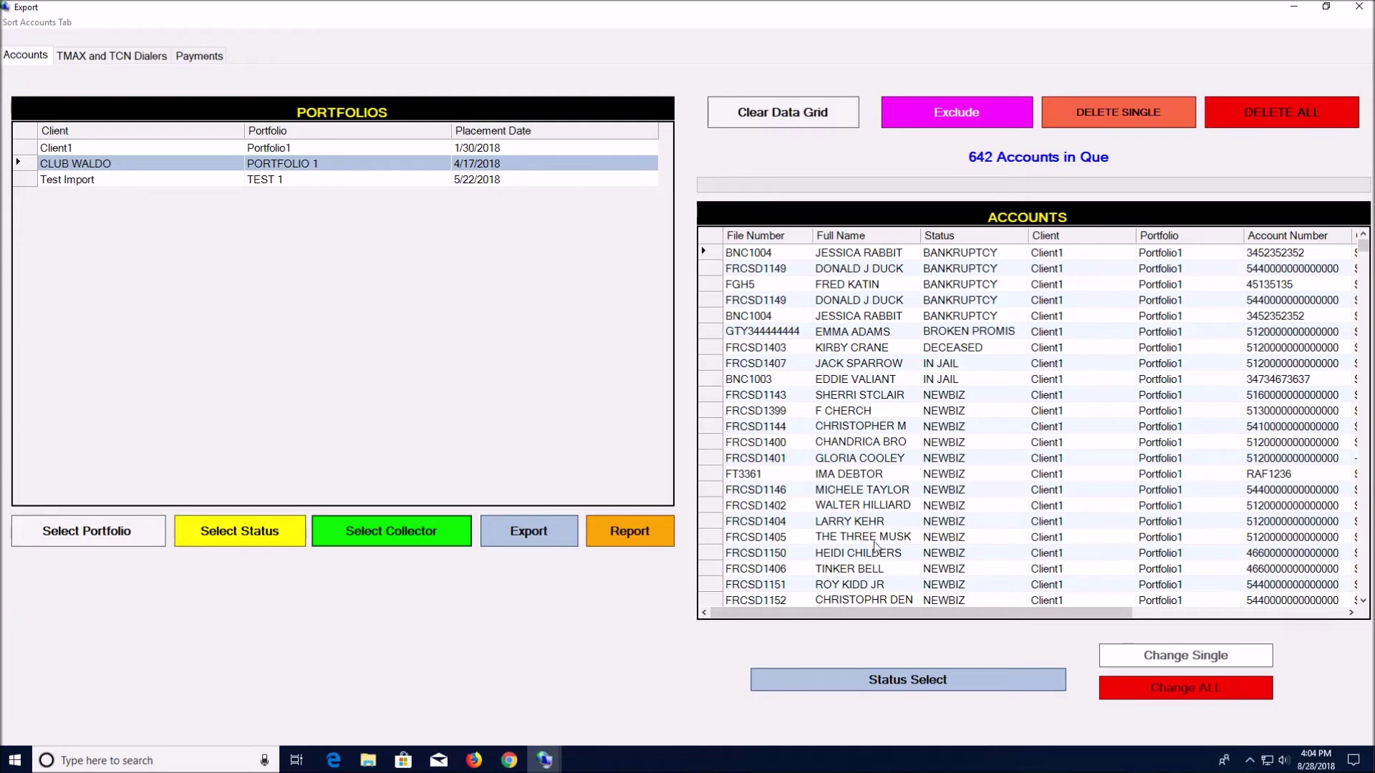
Clear the data grid and load only the fourth collector's accounts, ordered by status
click(771, 119)
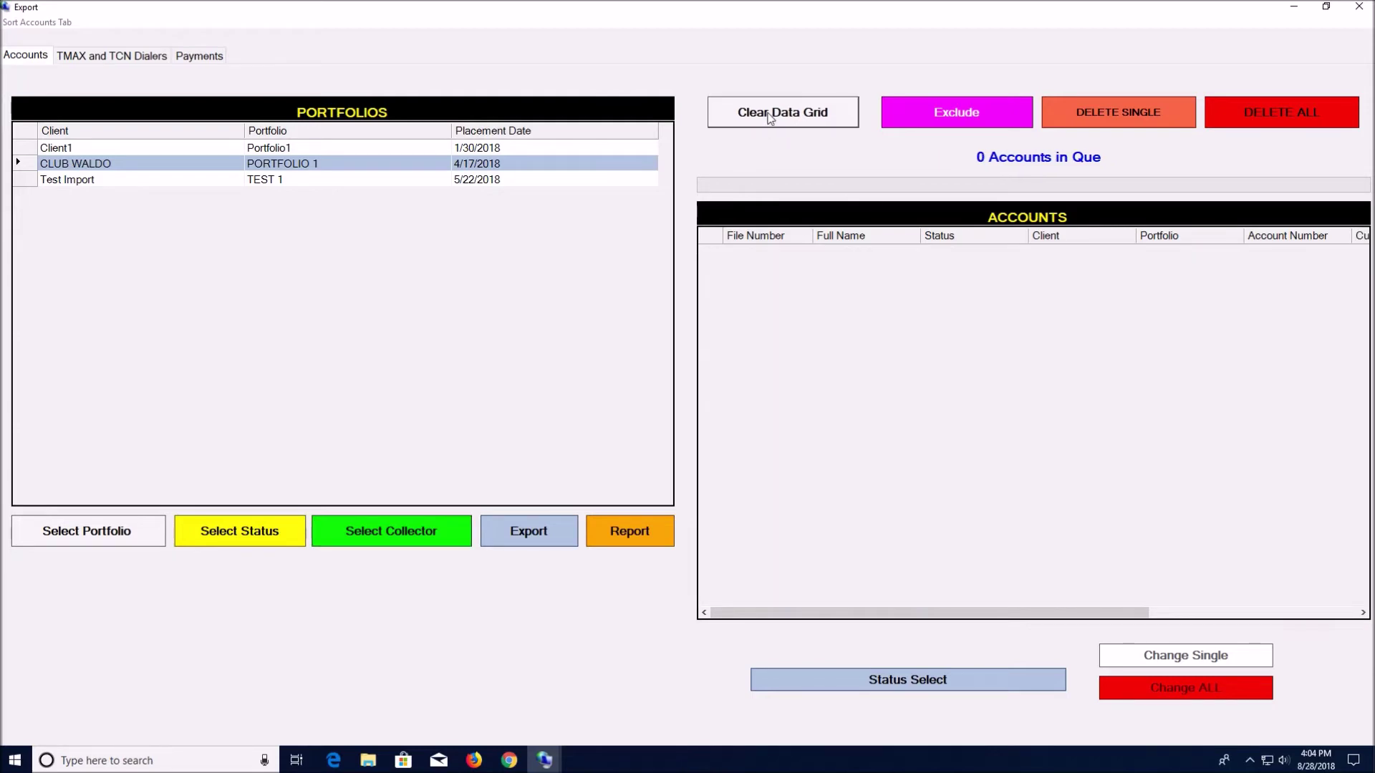
click(401, 539)
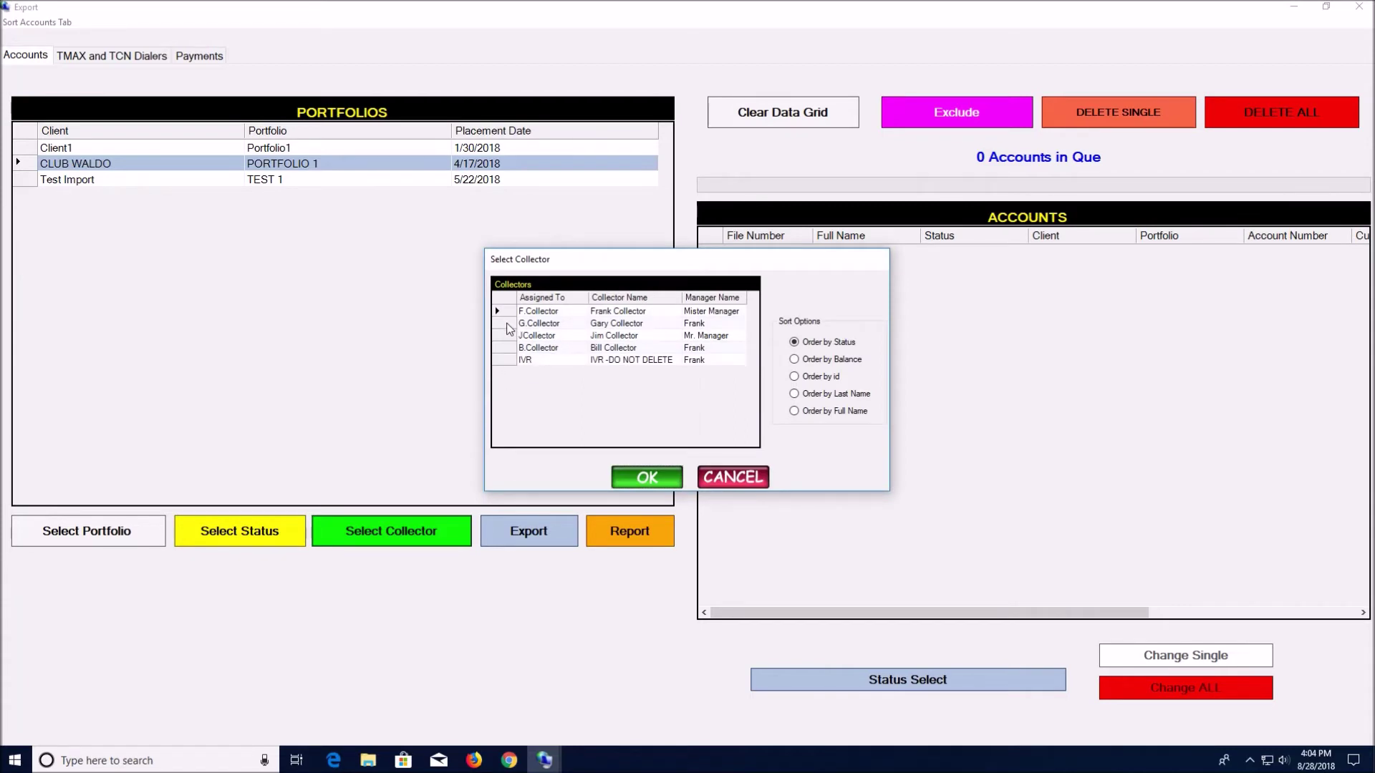
click(514, 348)
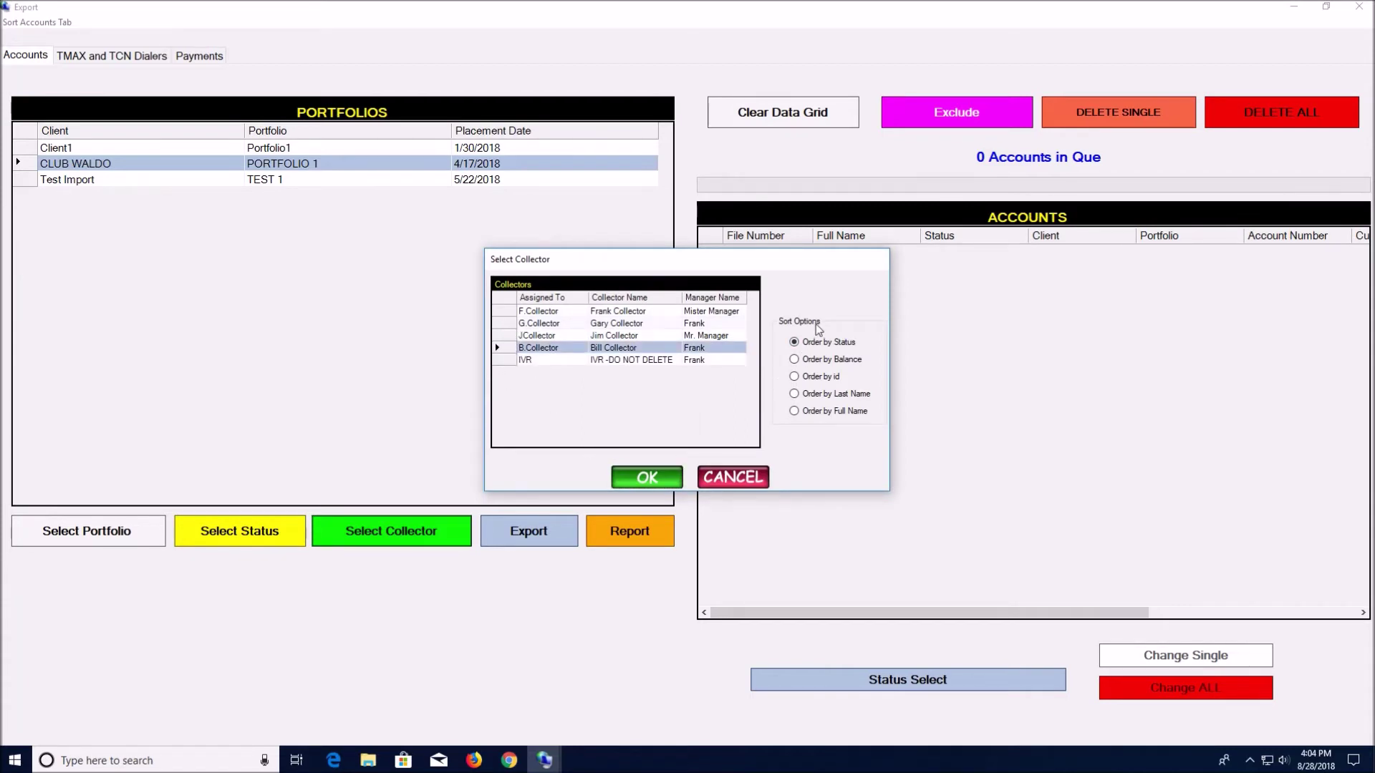
click(654, 478)
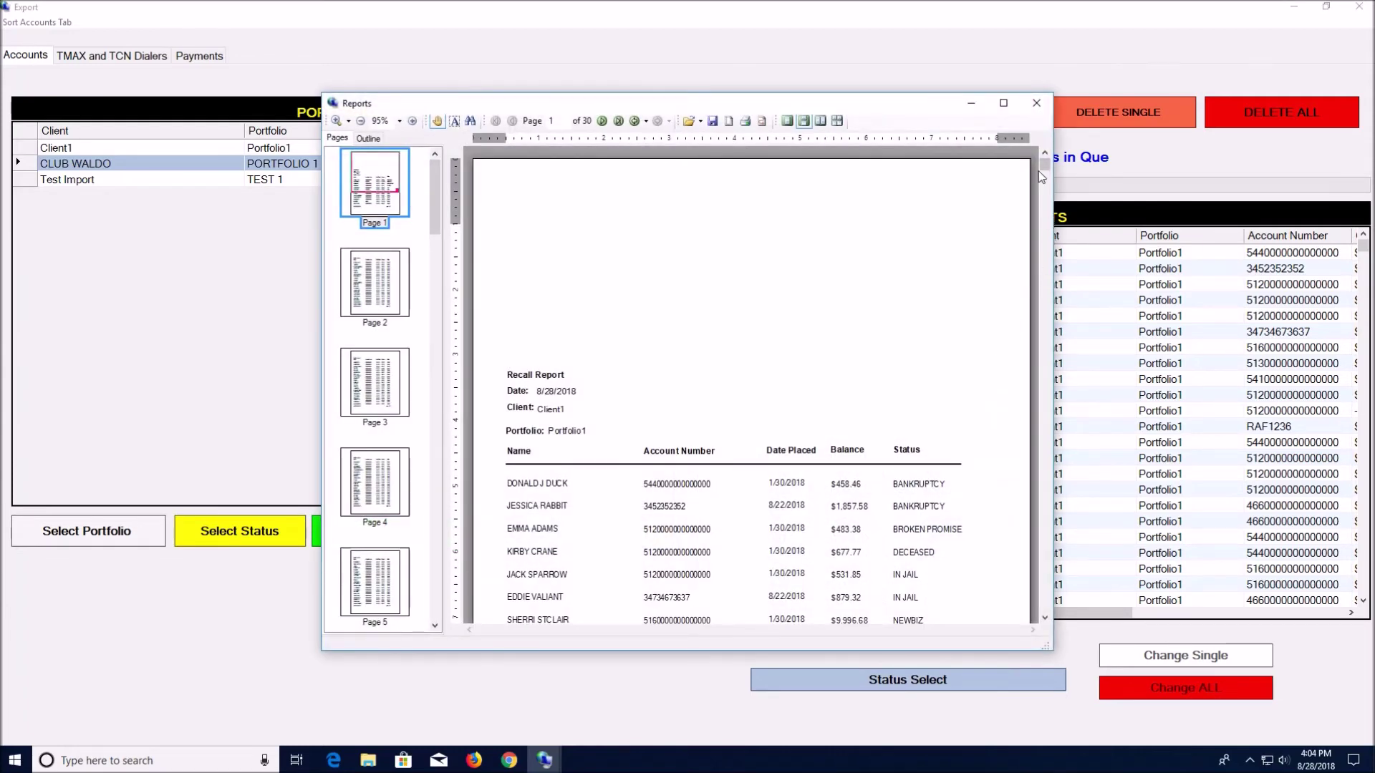
Review the Recall Report through to its last page and close it
drag(1046, 165, 1042, 613)
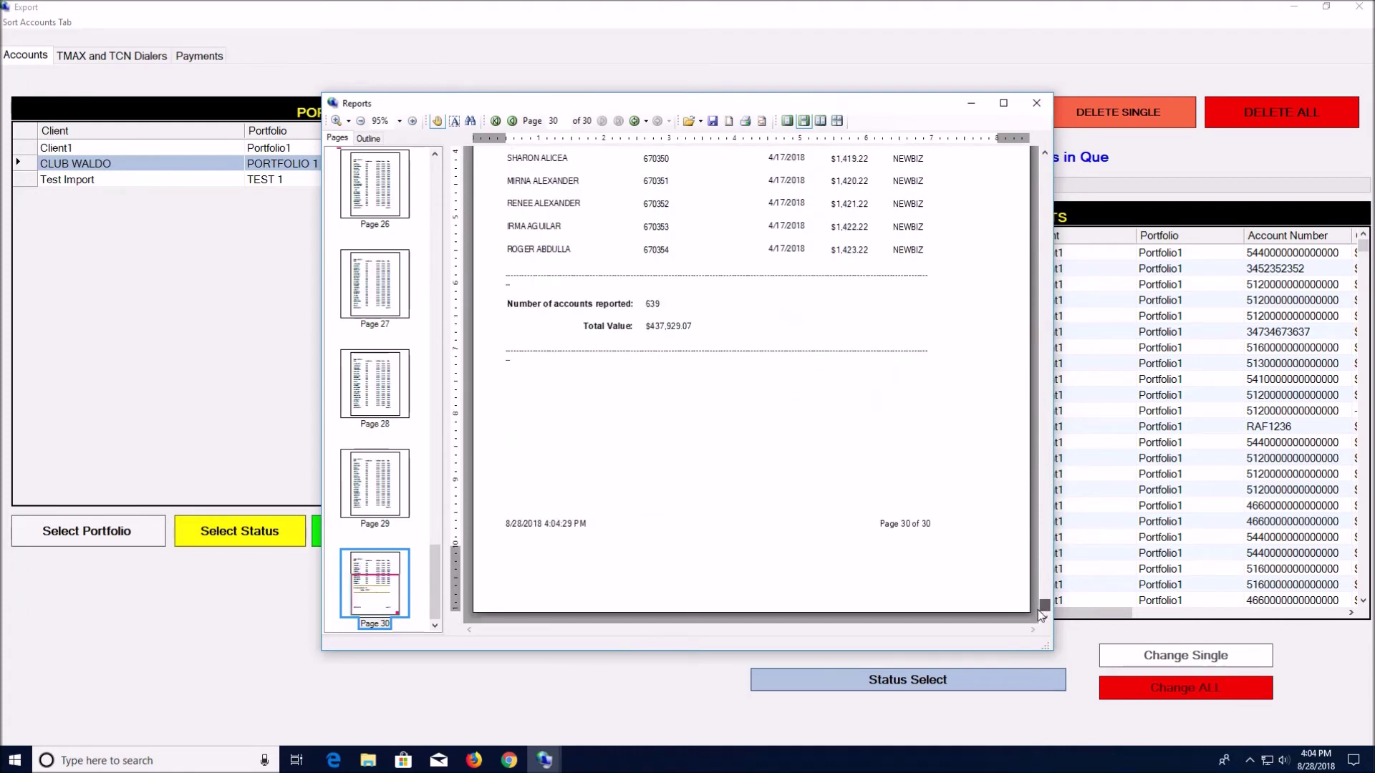
click(1037, 105)
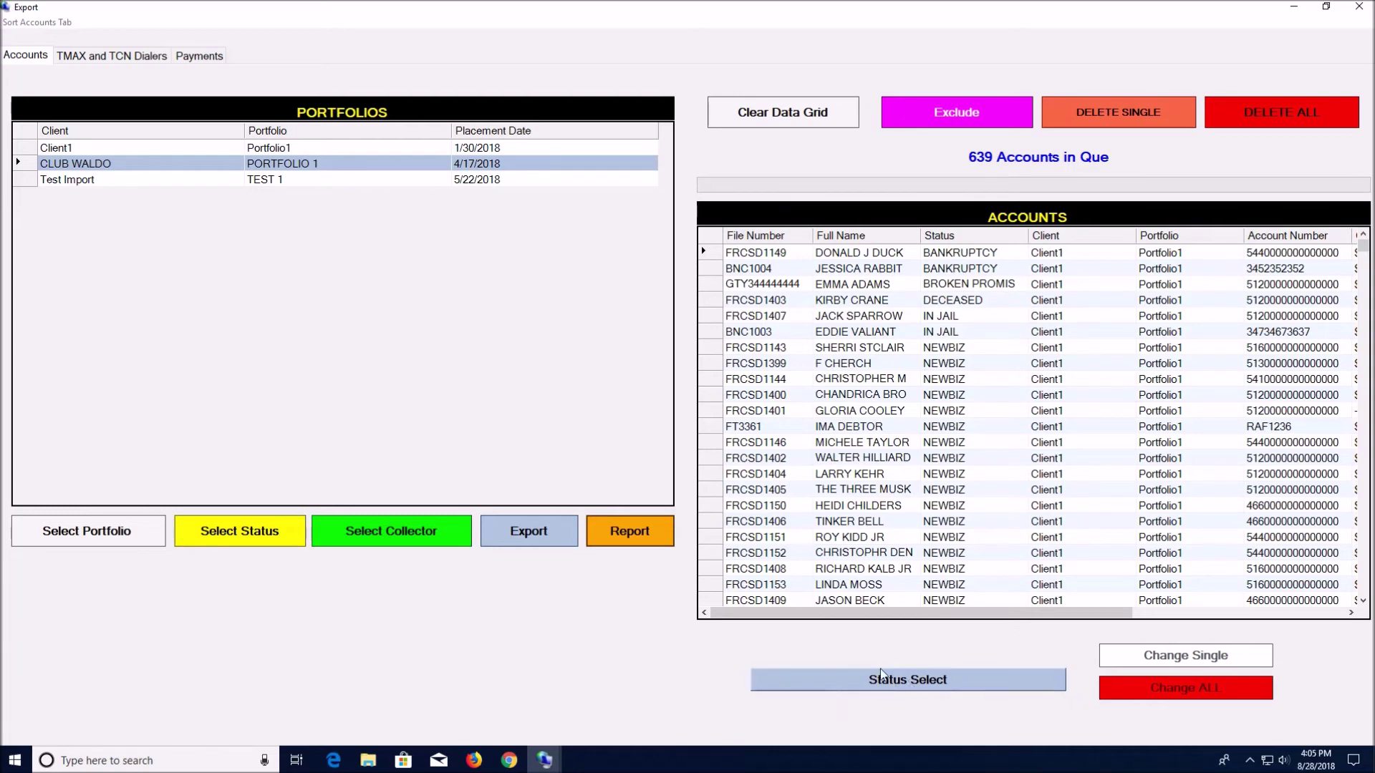
Choose REQUEST VOD as the new status and apply it only to the twelfth account in the Accounts grid
click(883, 681)
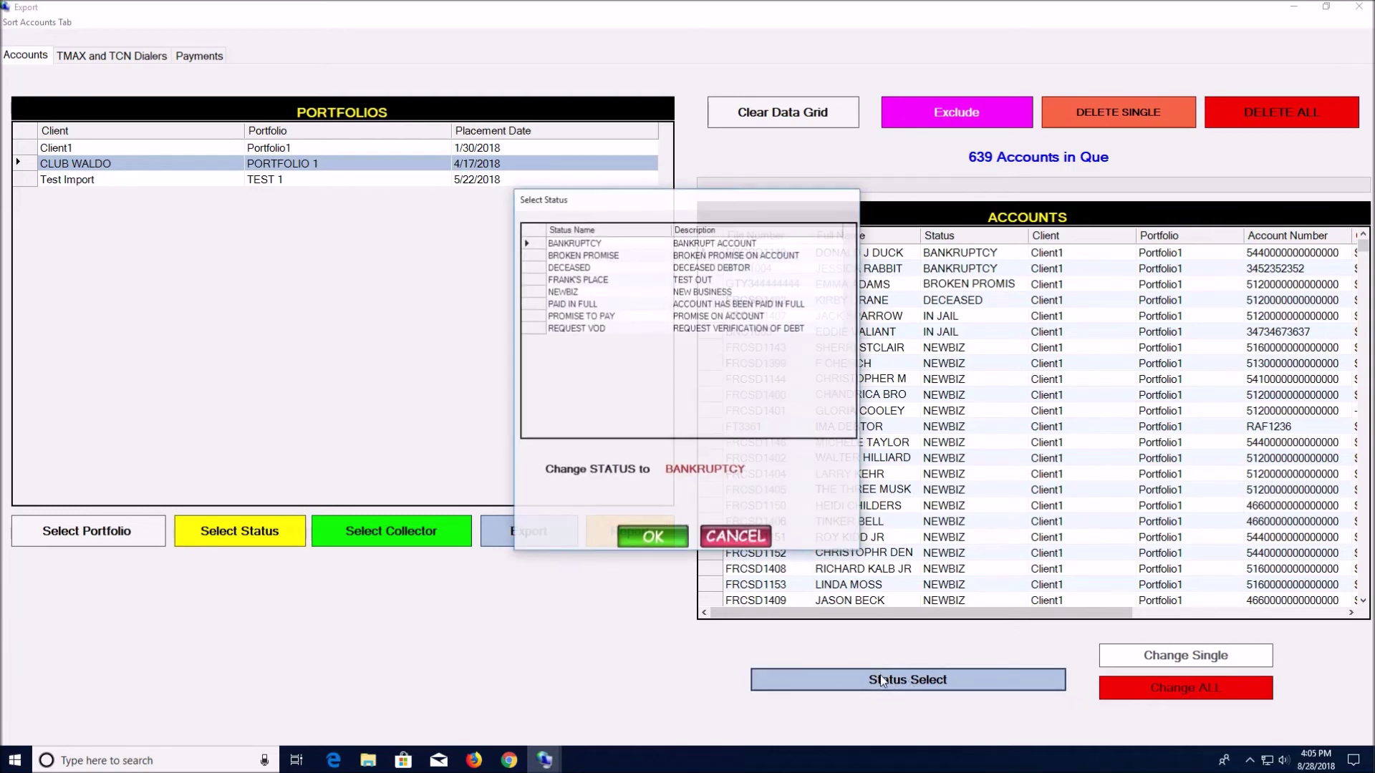
click(536, 330)
click(650, 537)
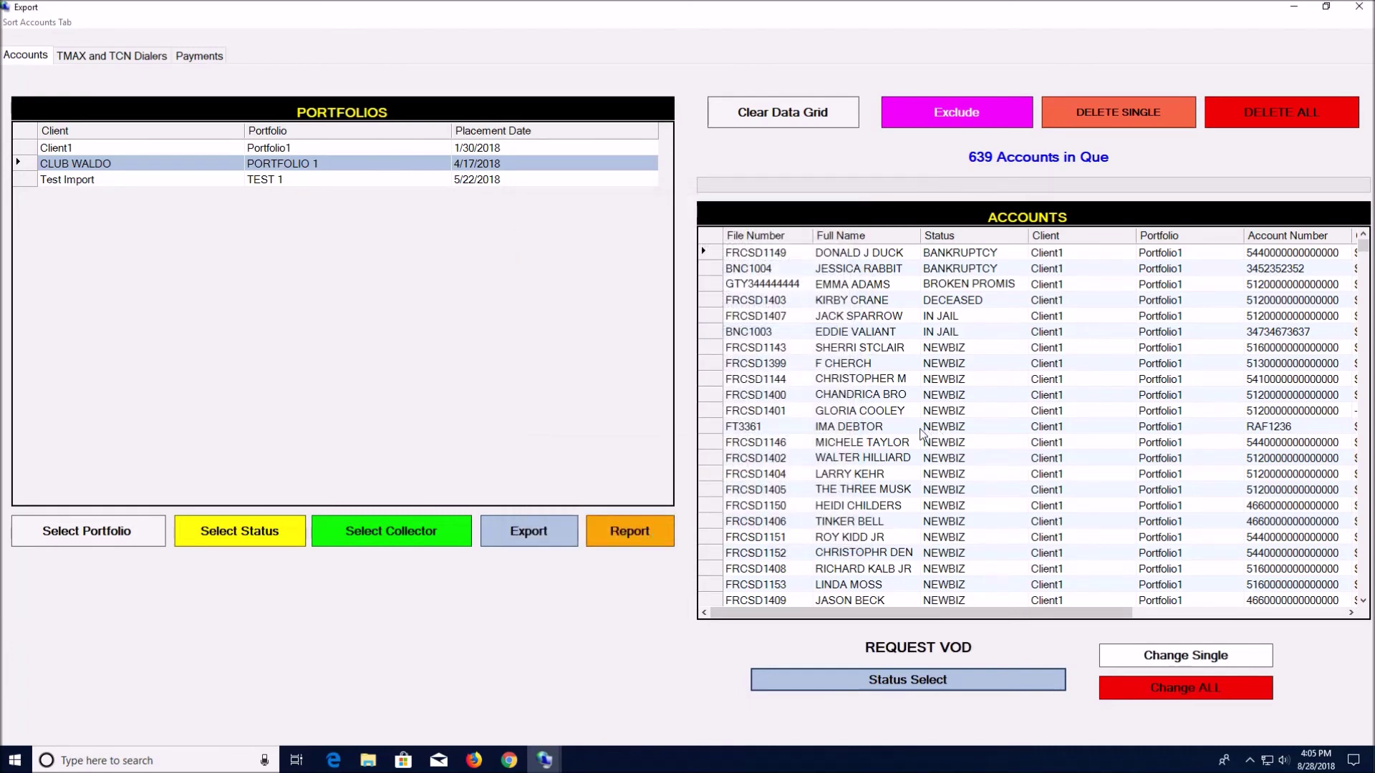
click(710, 428)
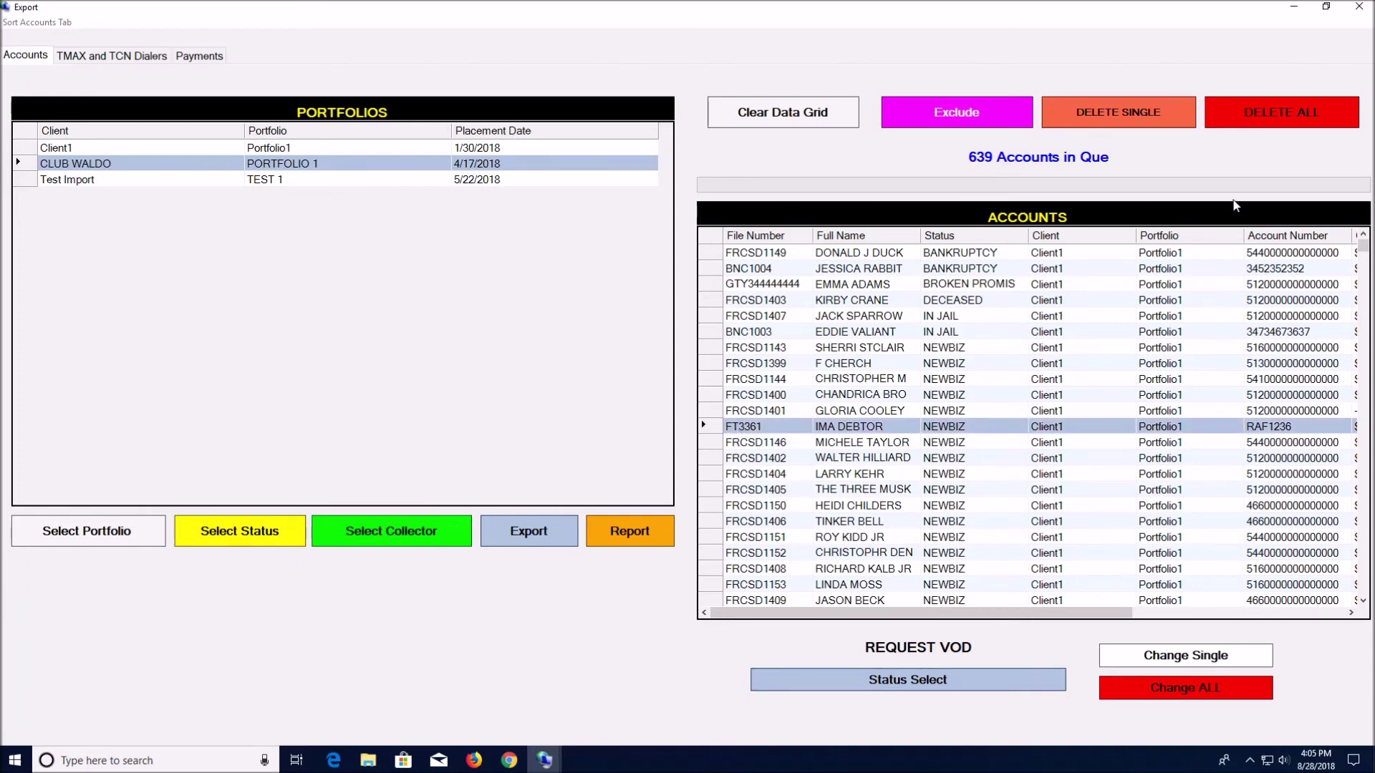
click(1224, 658)
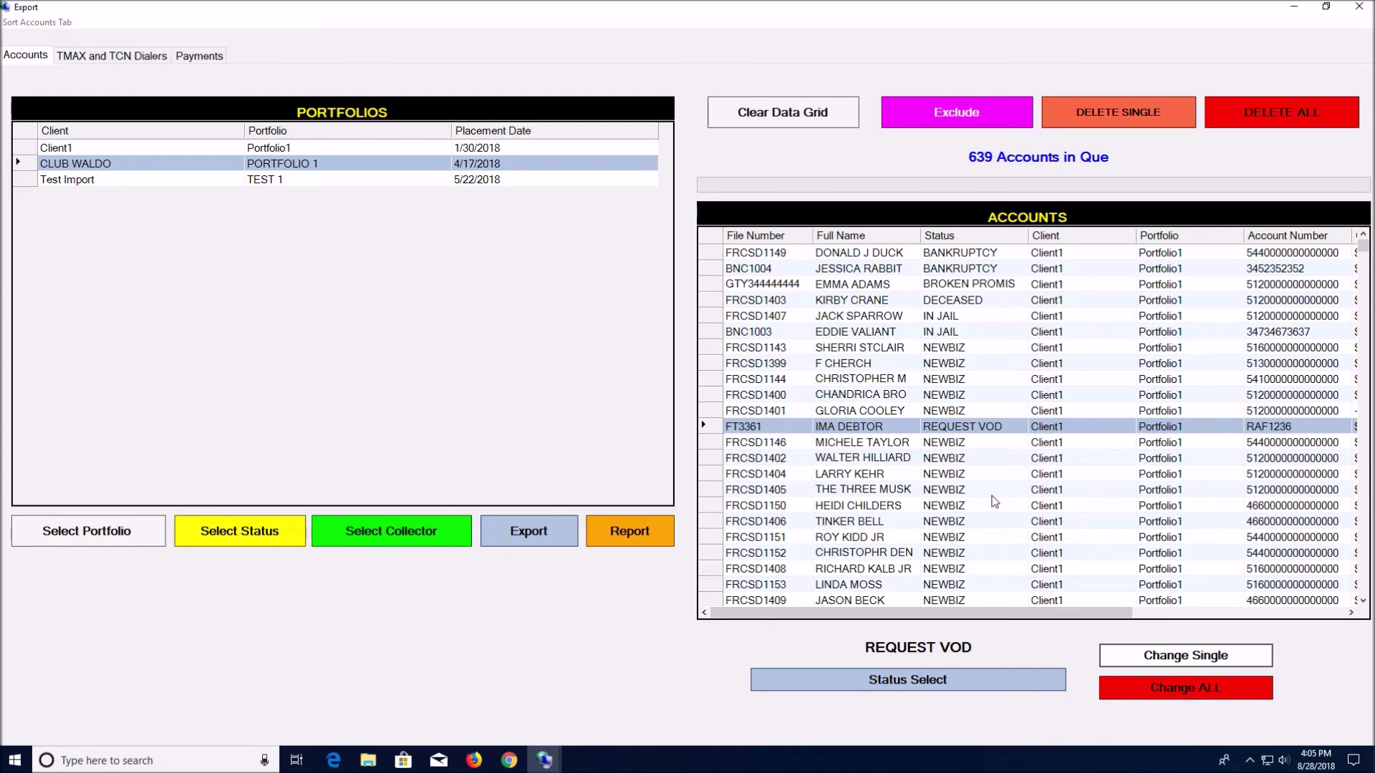
click(1153, 689)
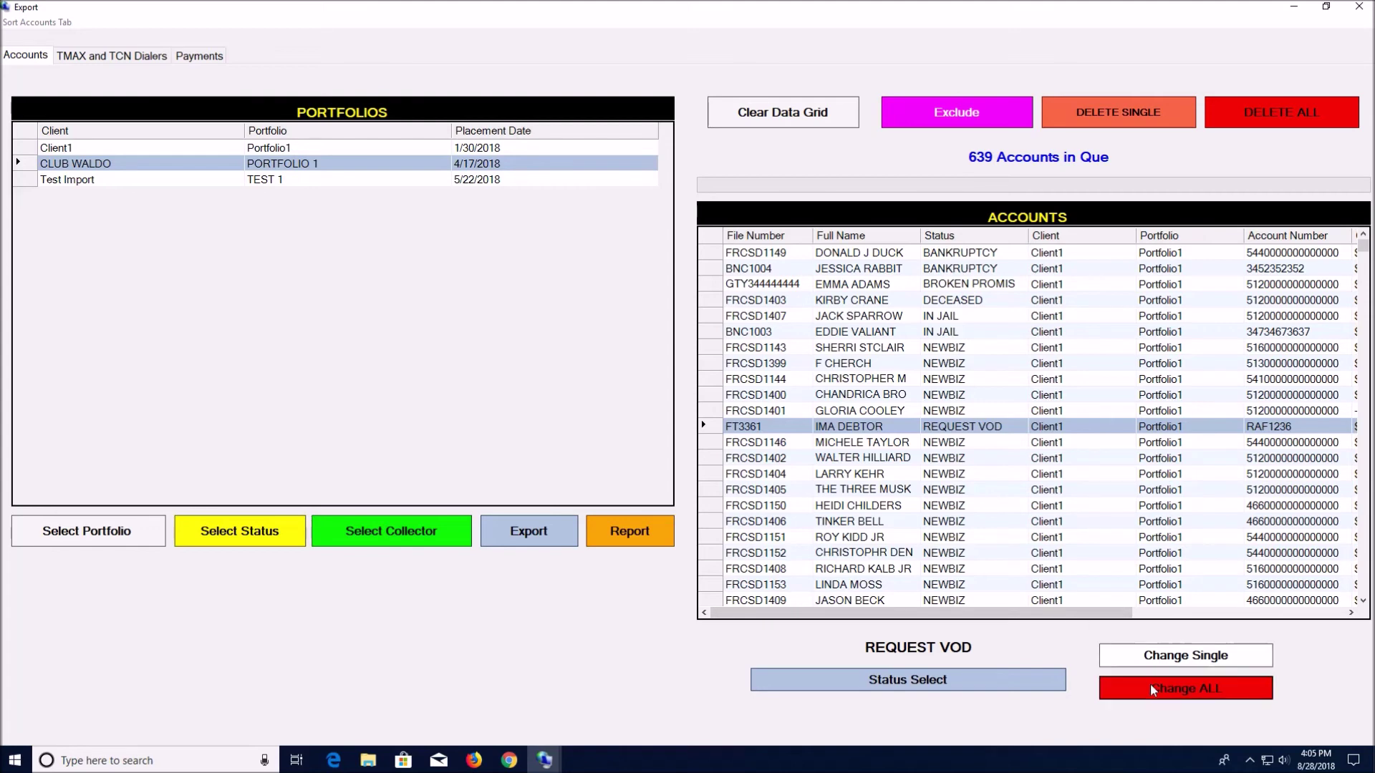
click(802, 439)
Set the twelfth account's status back to NEWBIZ with a single-account status change
click(953, 686)
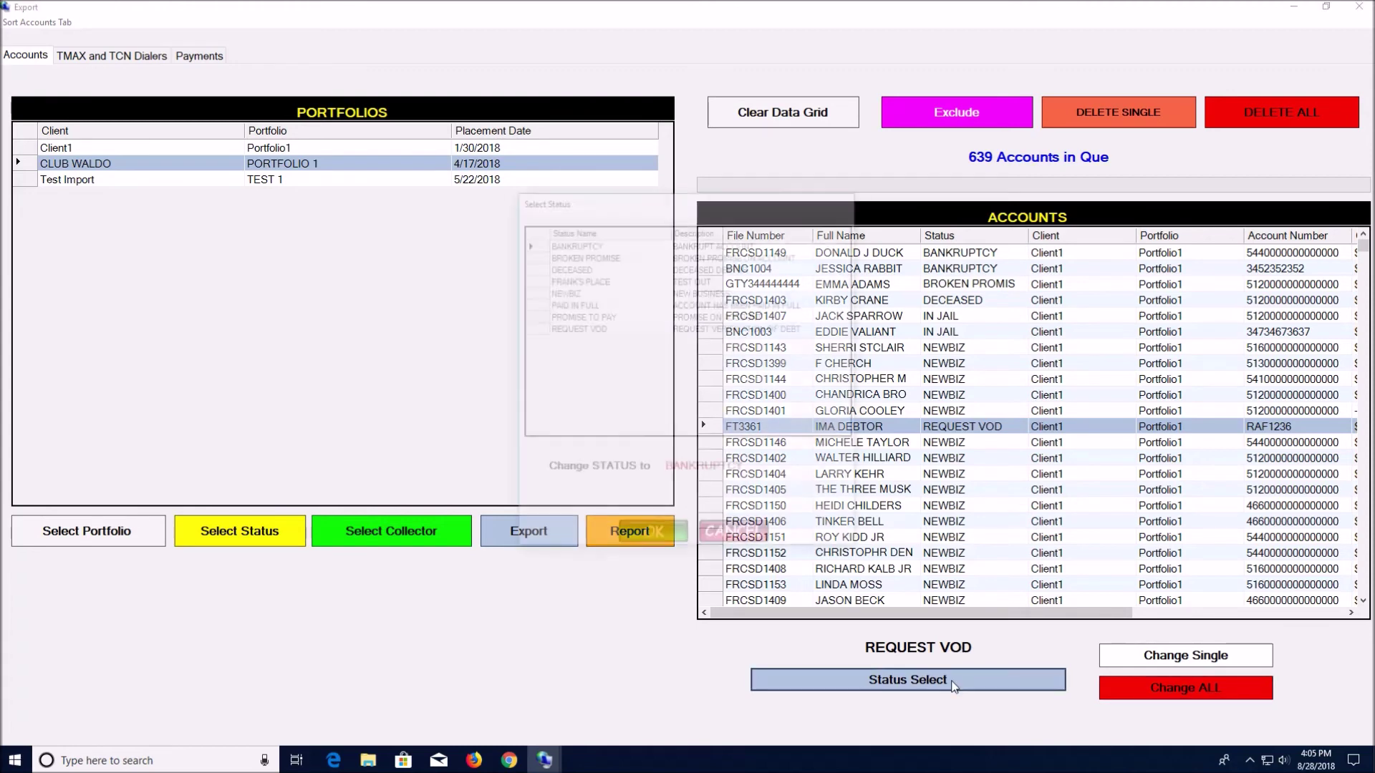
click(537, 292)
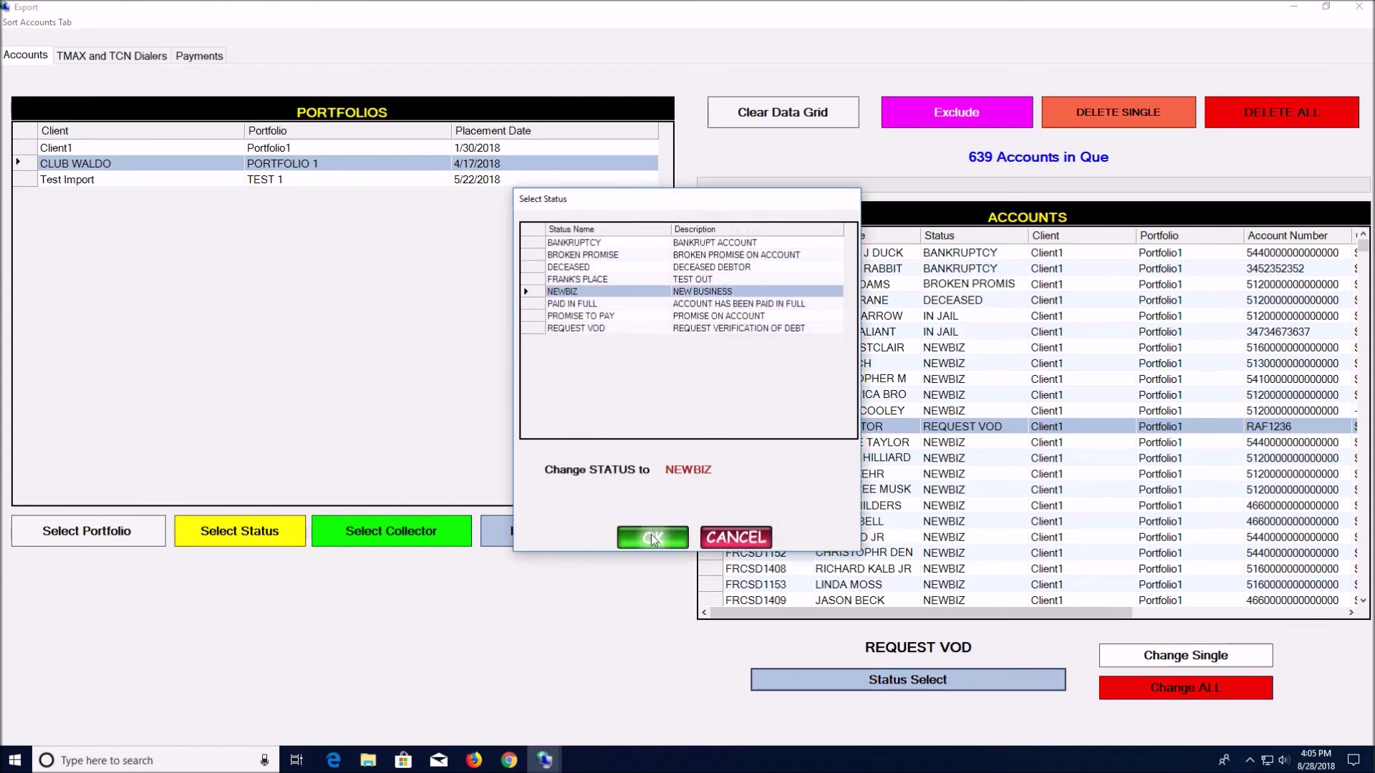
click(651, 536)
click(1143, 653)
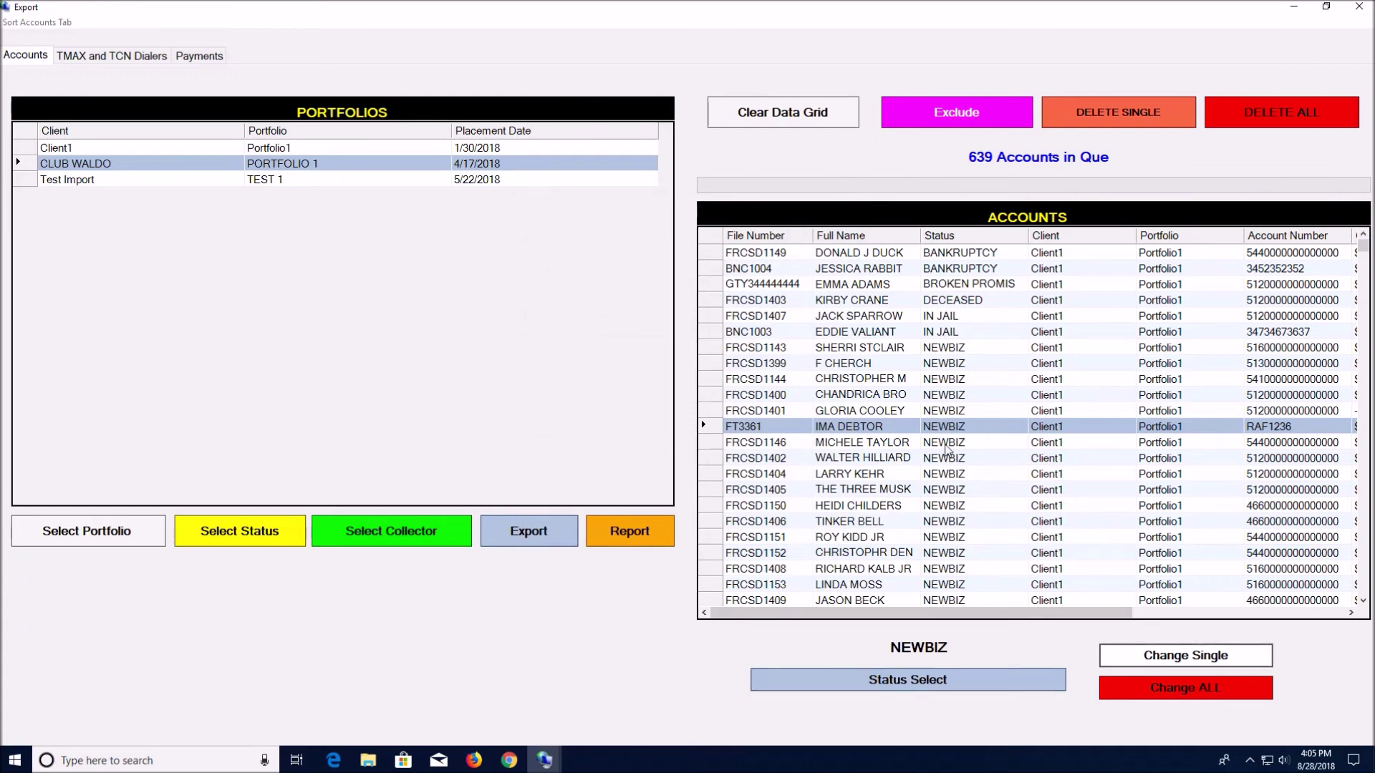
Exclude the thirteenth account from the Accounts grid and close the Export window and the administrator program
click(710, 330)
click(718, 366)
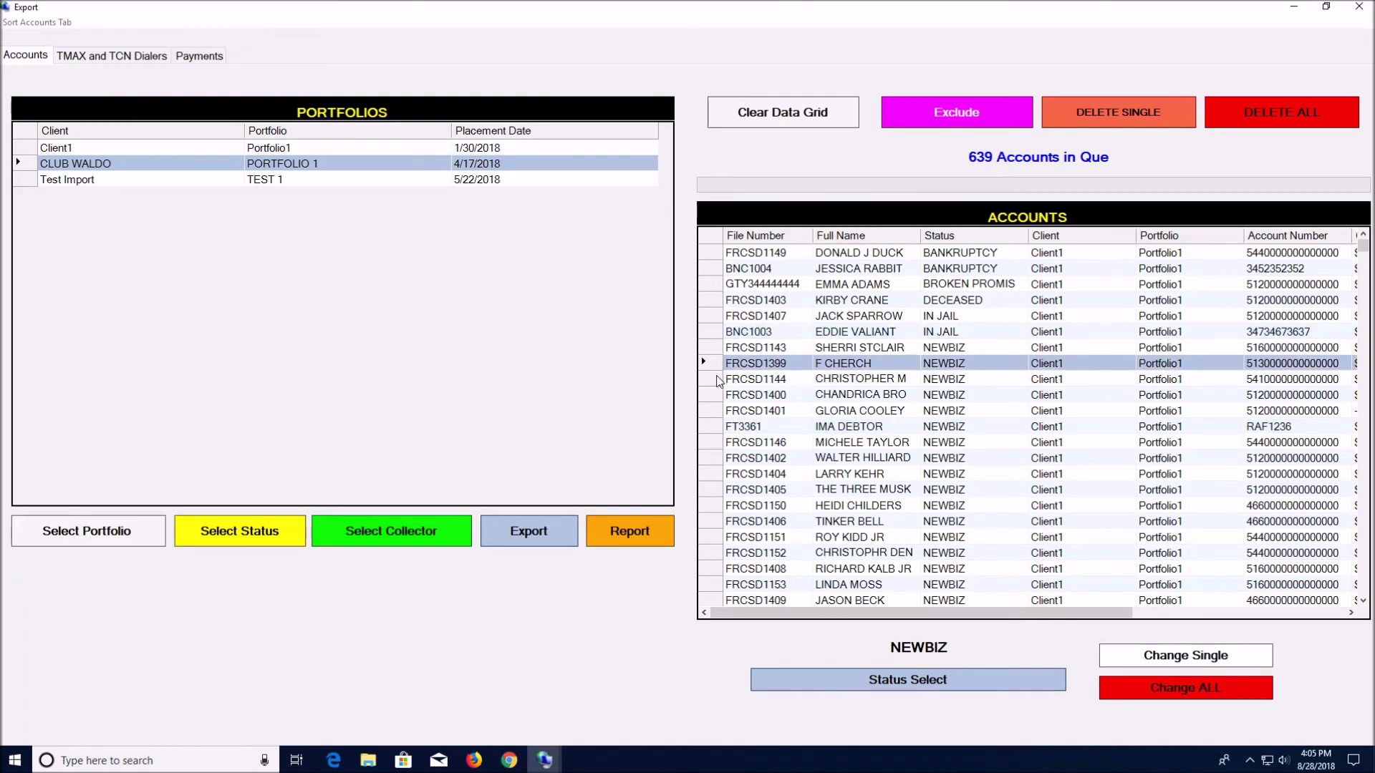
click(719, 379)
click(713, 412)
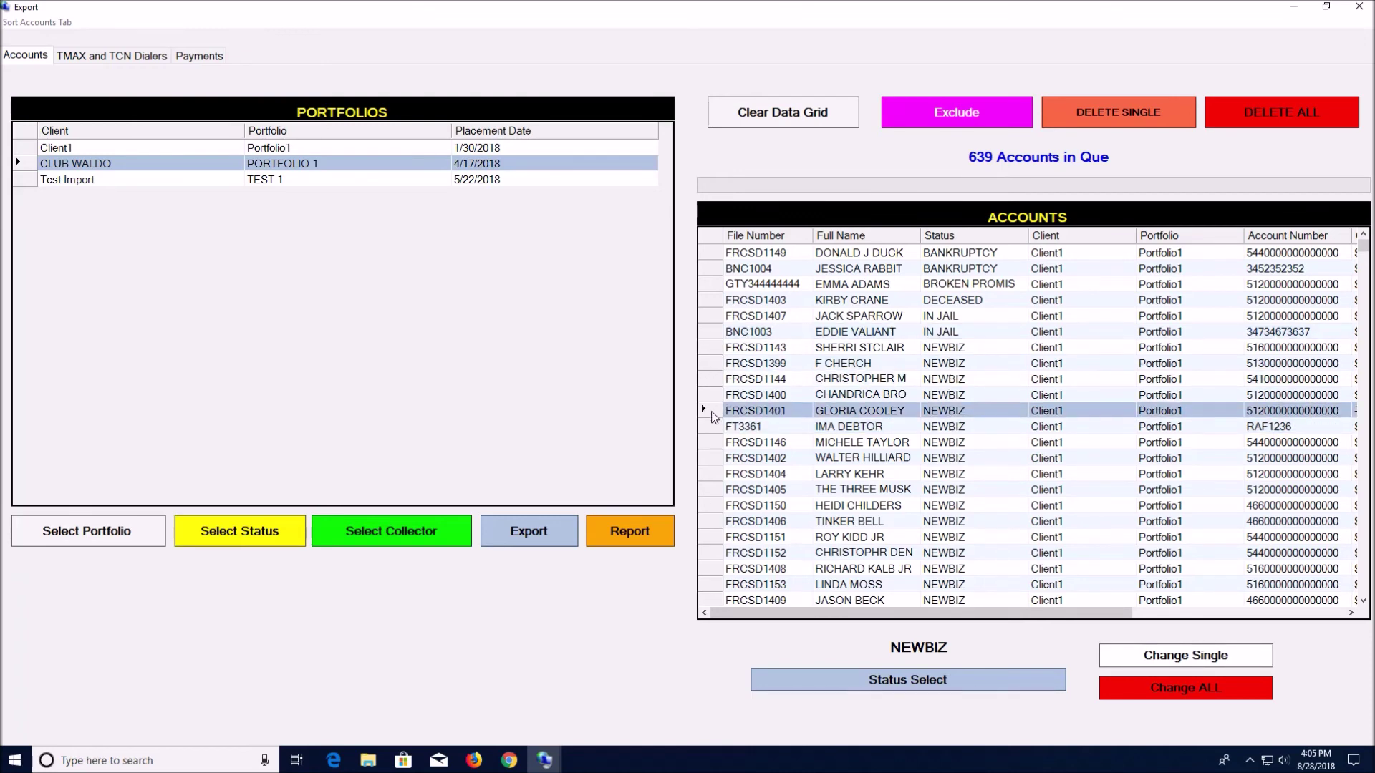
click(713, 442)
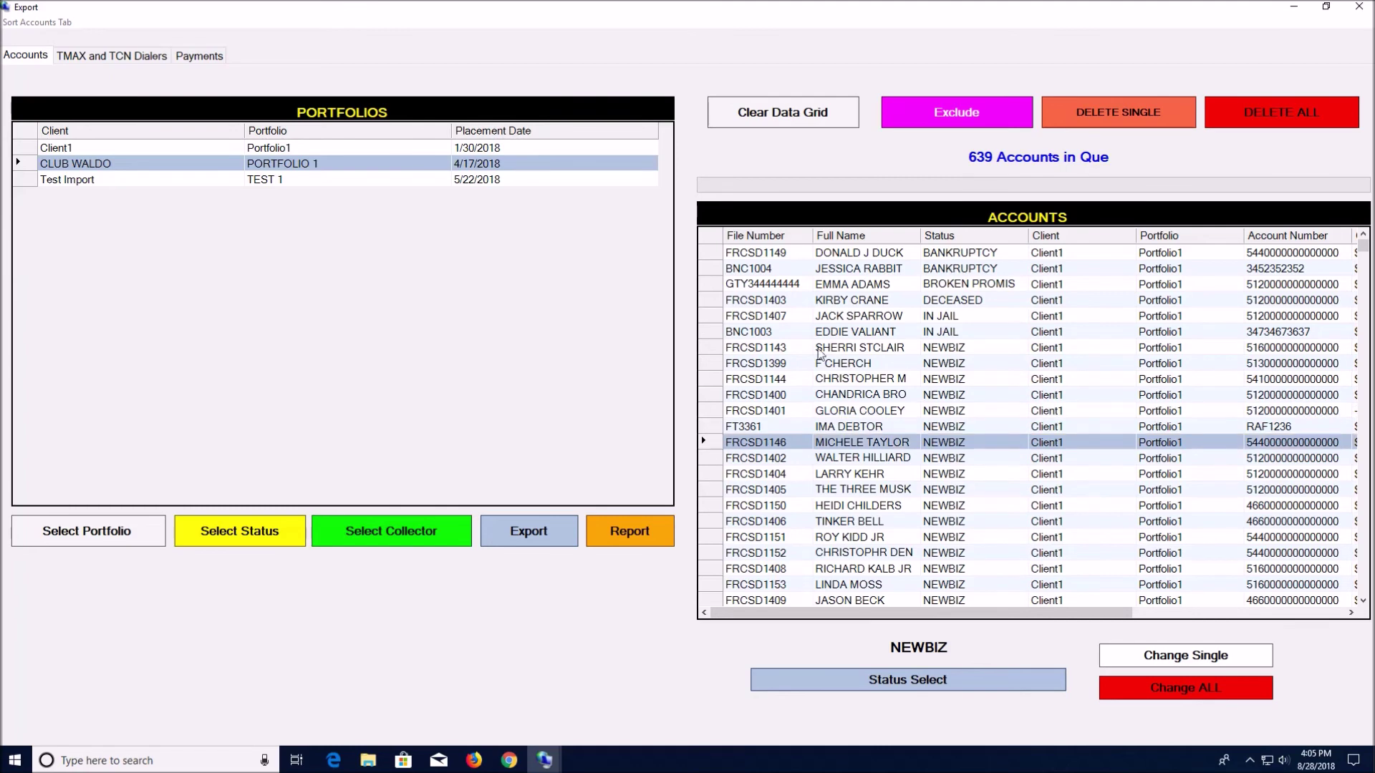
click(951, 117)
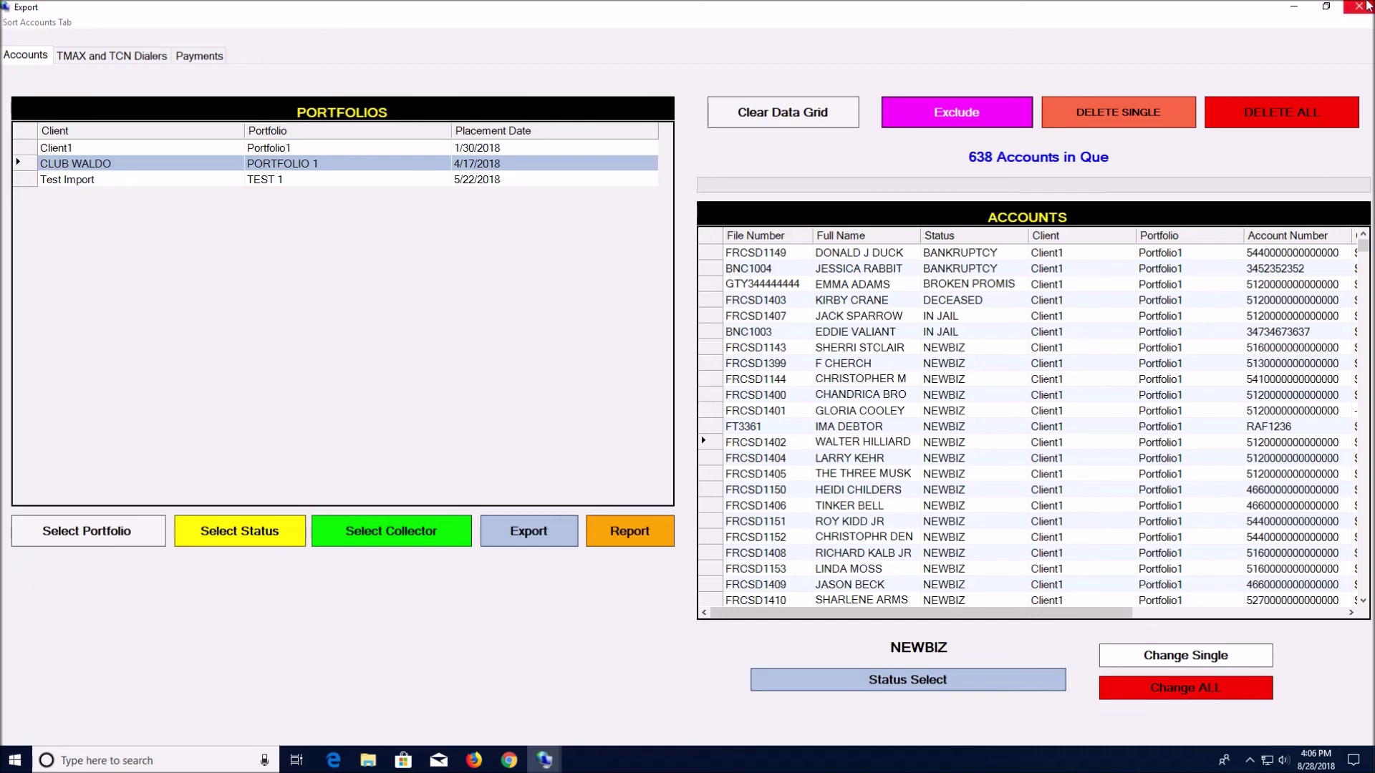
click(1367, 5)
click(1367, 6)
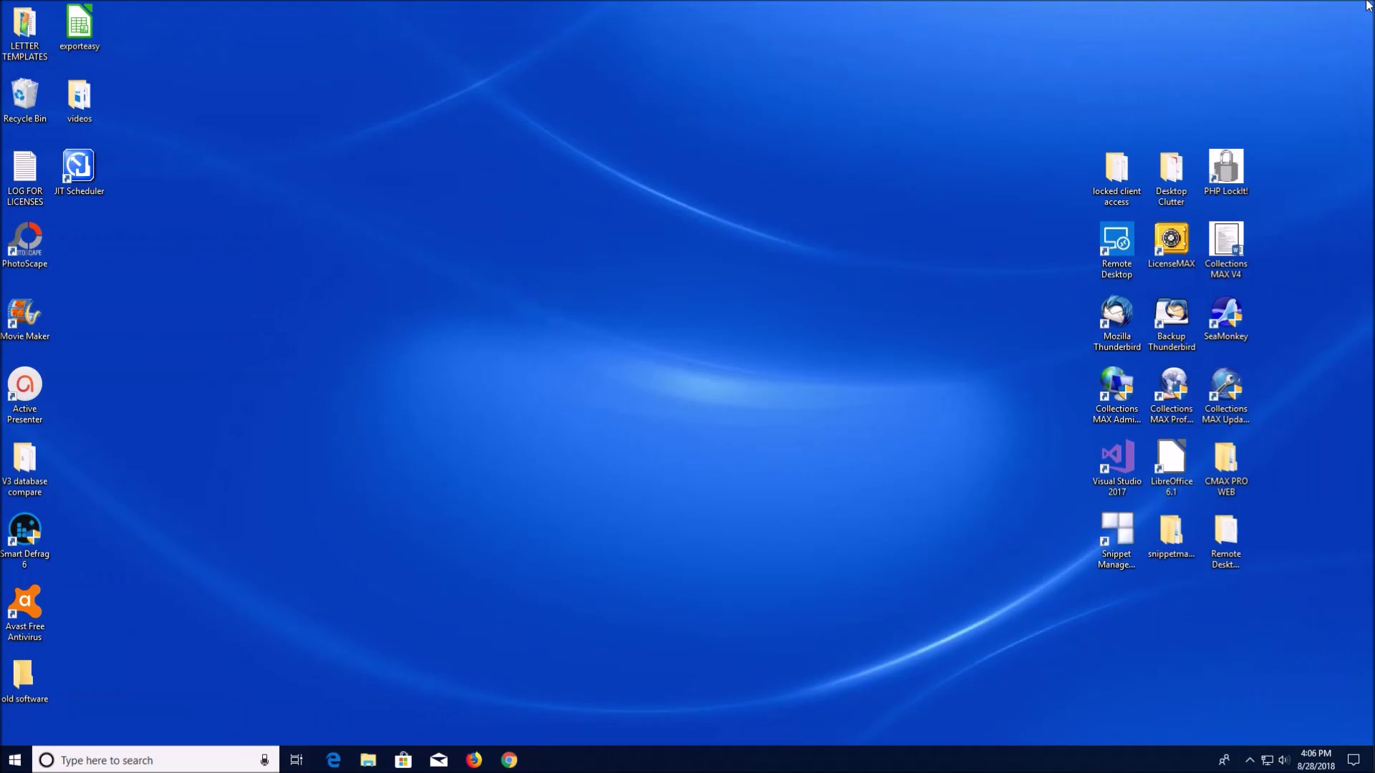